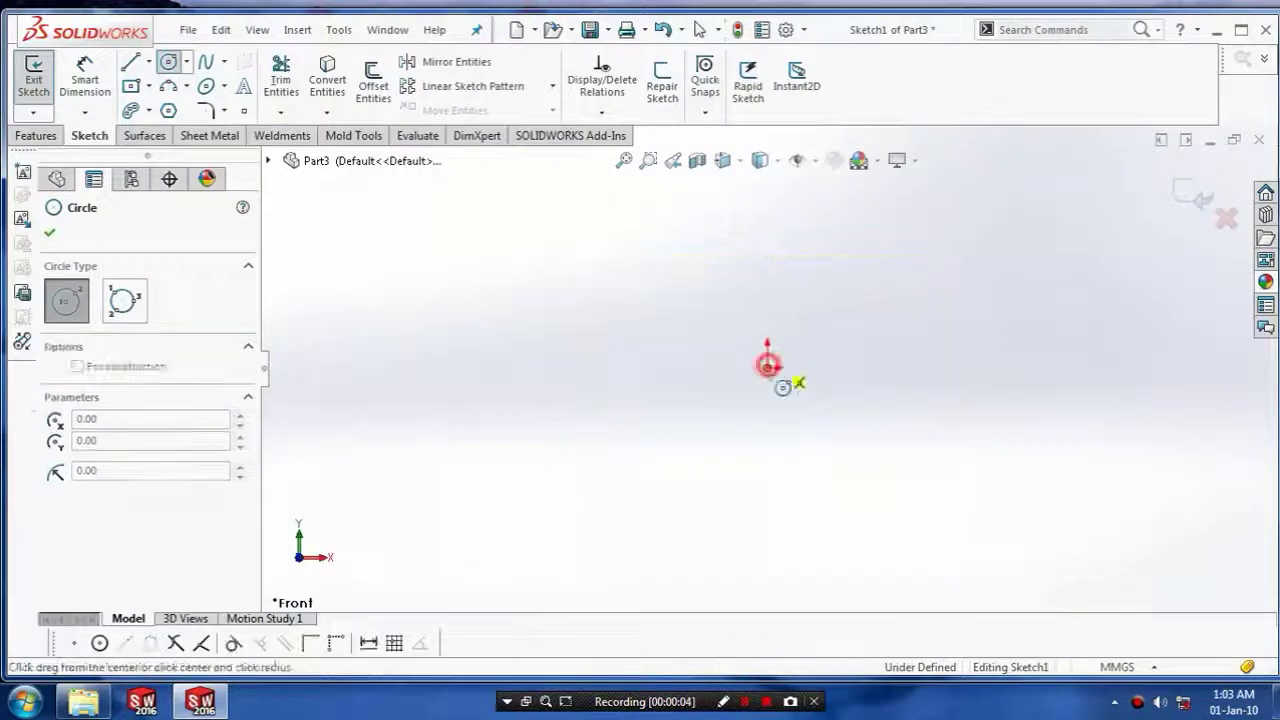
Draw a circle centred on the origin in the front sketch, set its diameter to 100 mm and close the sketch
click(783, 459)
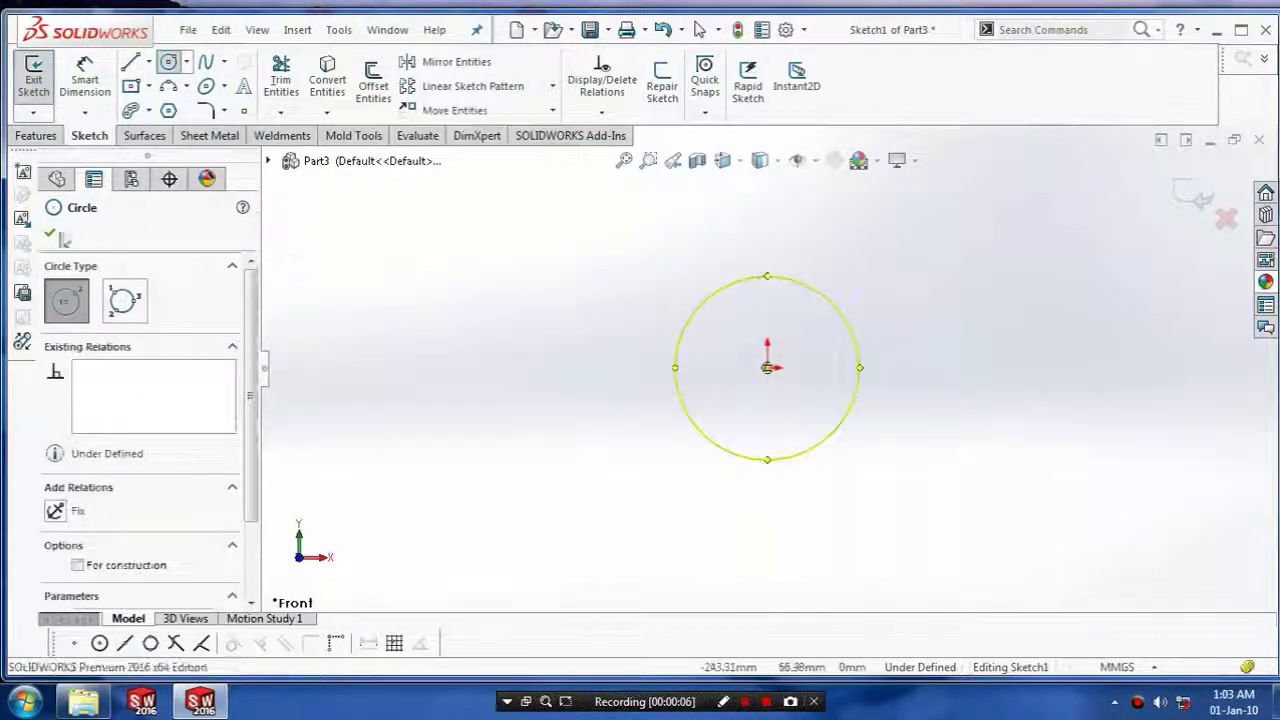
key(Escape)
click(85, 80)
click(675, 367)
click(477, 368)
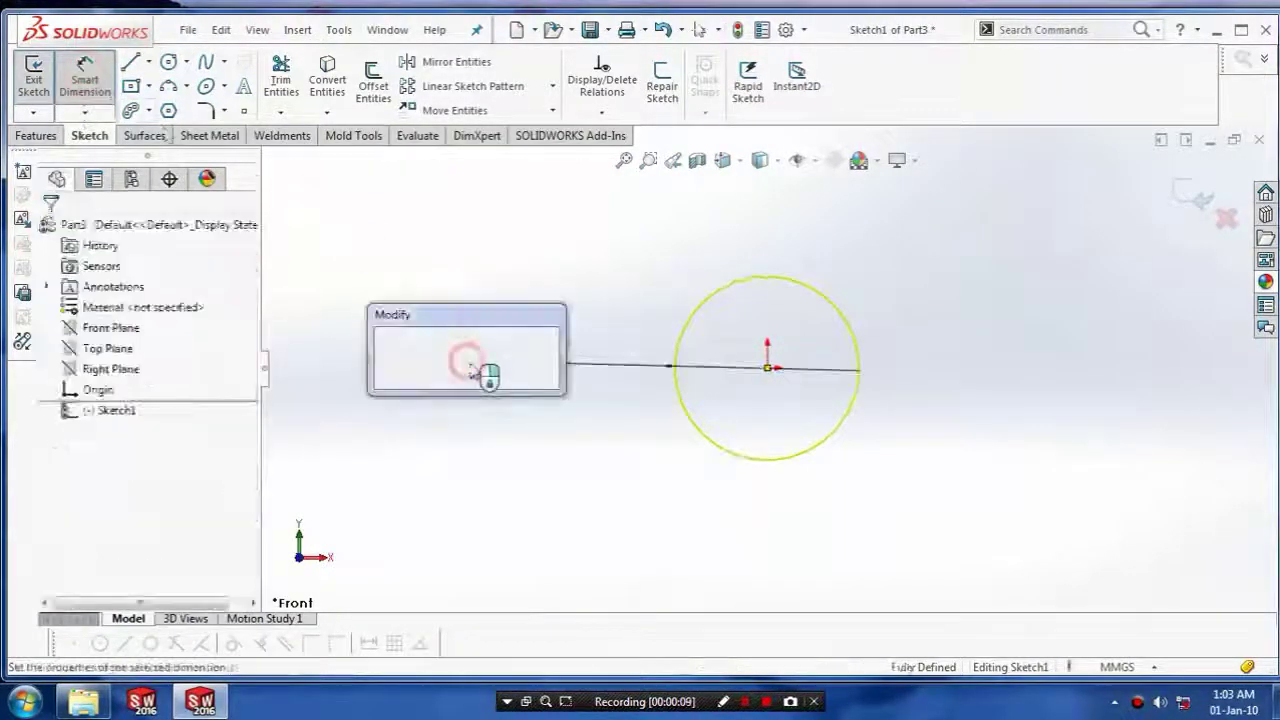
text(100)
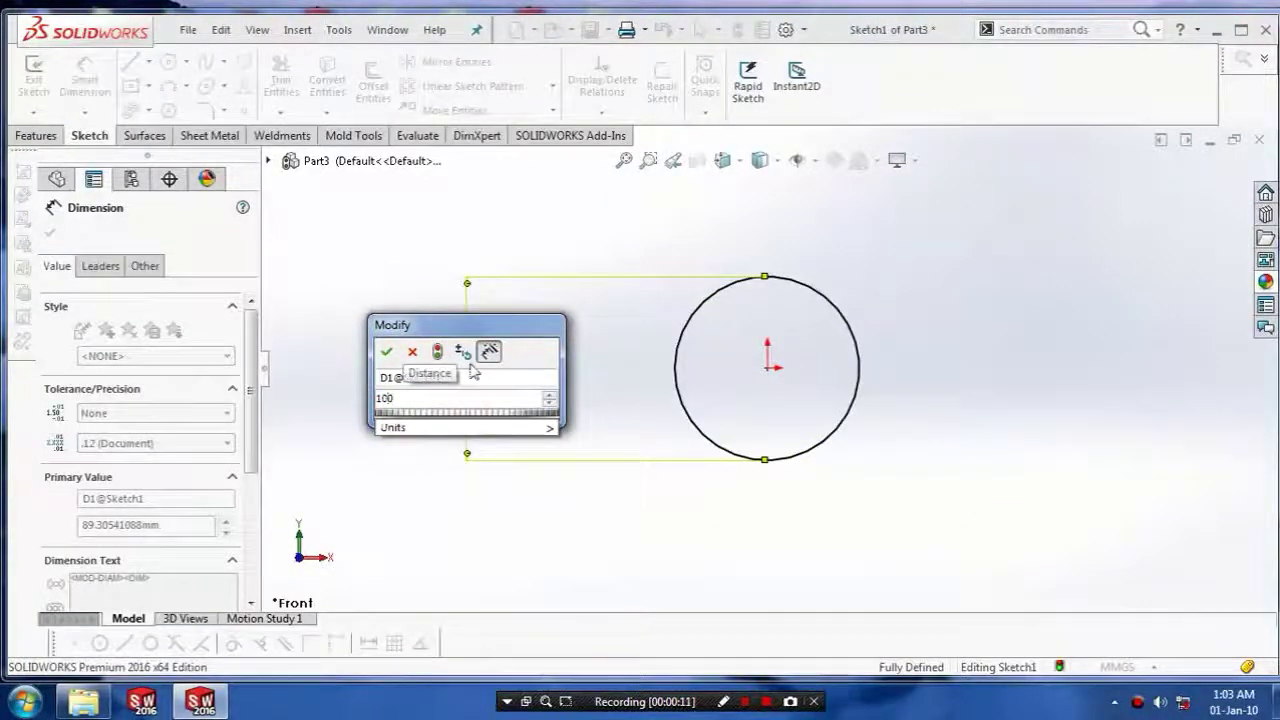
key(Return)
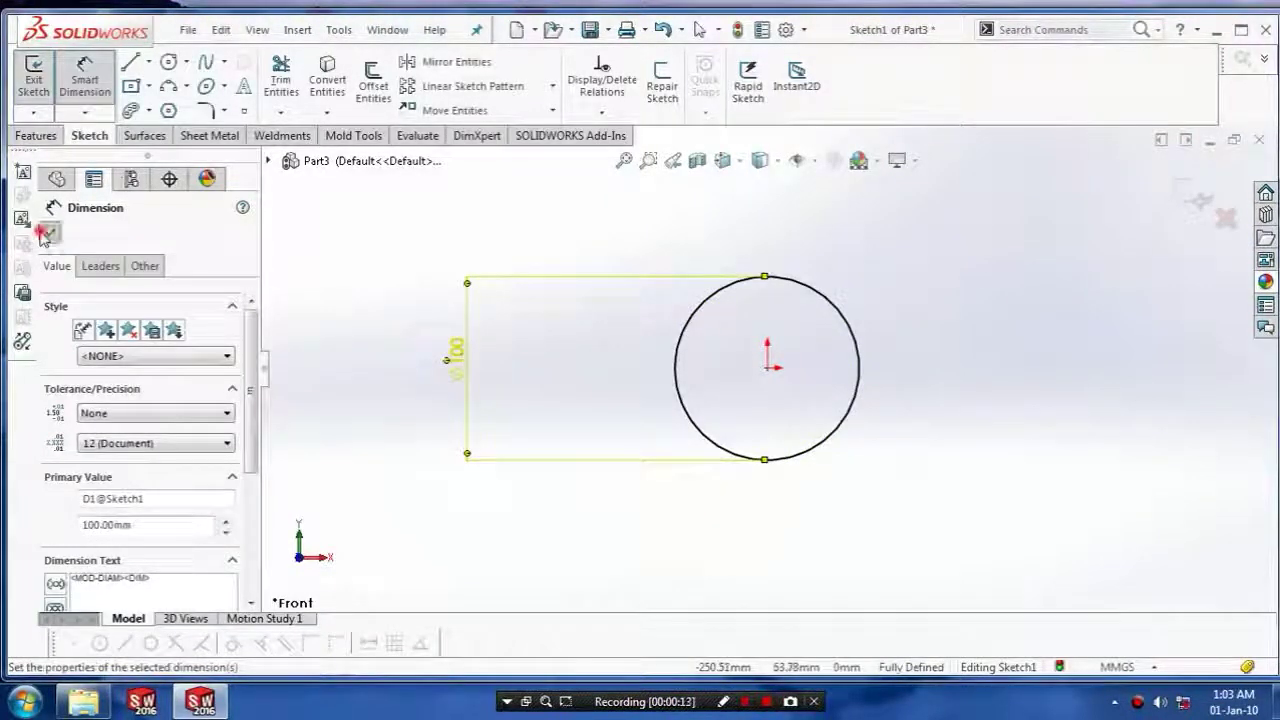
click(47, 233)
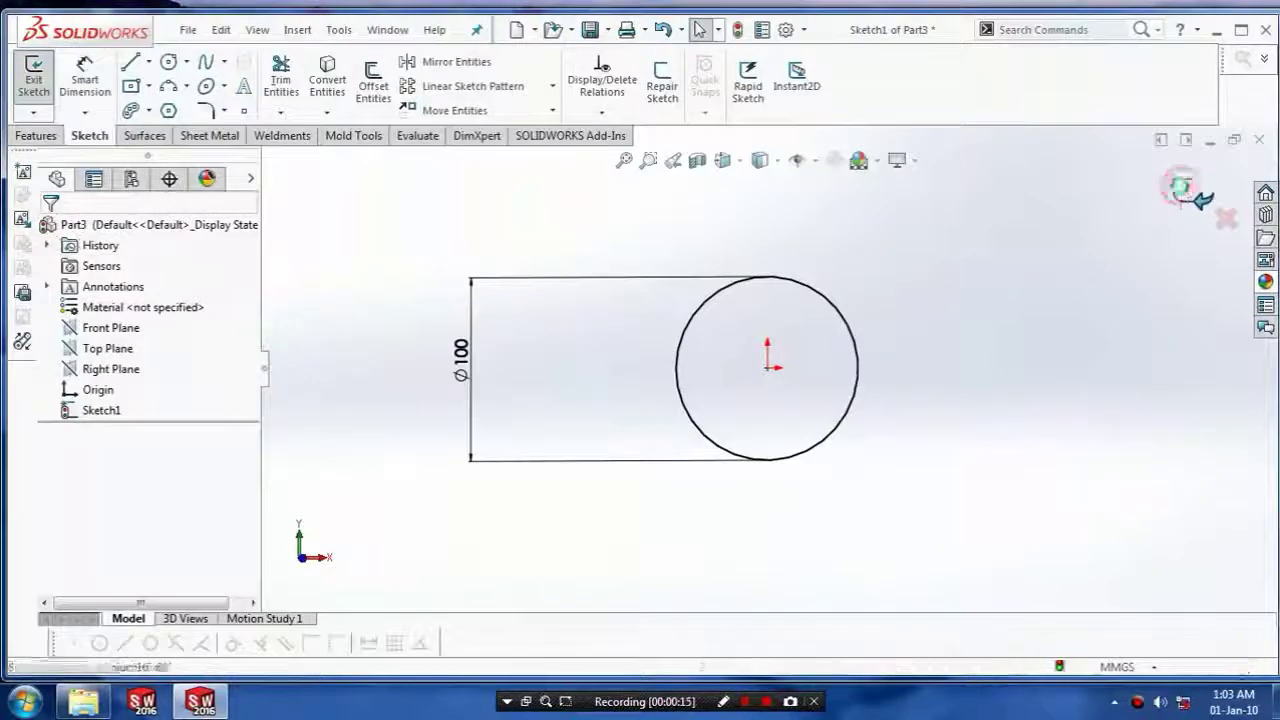
click(1190, 192)
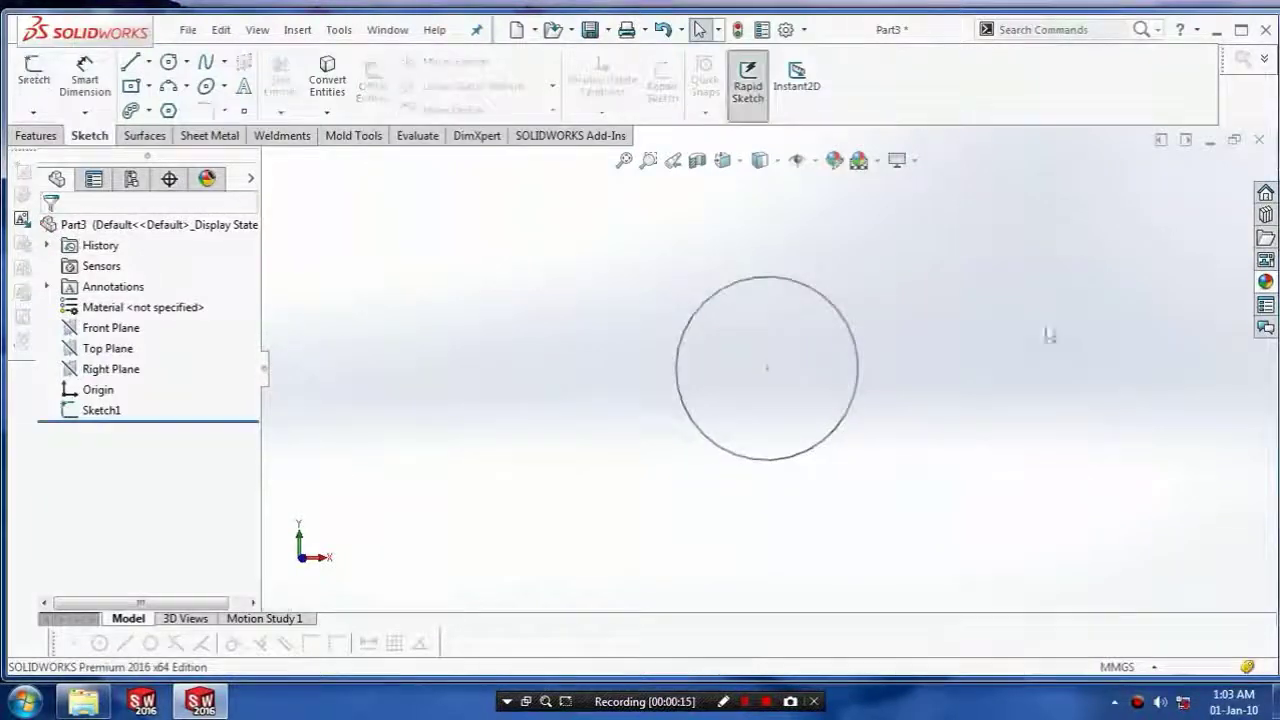
On the Top Plane, sketch a circle about 5.8 mm in diameter centred on the left end of the 100 mm circle
right_click(100, 348)
click(174, 317)
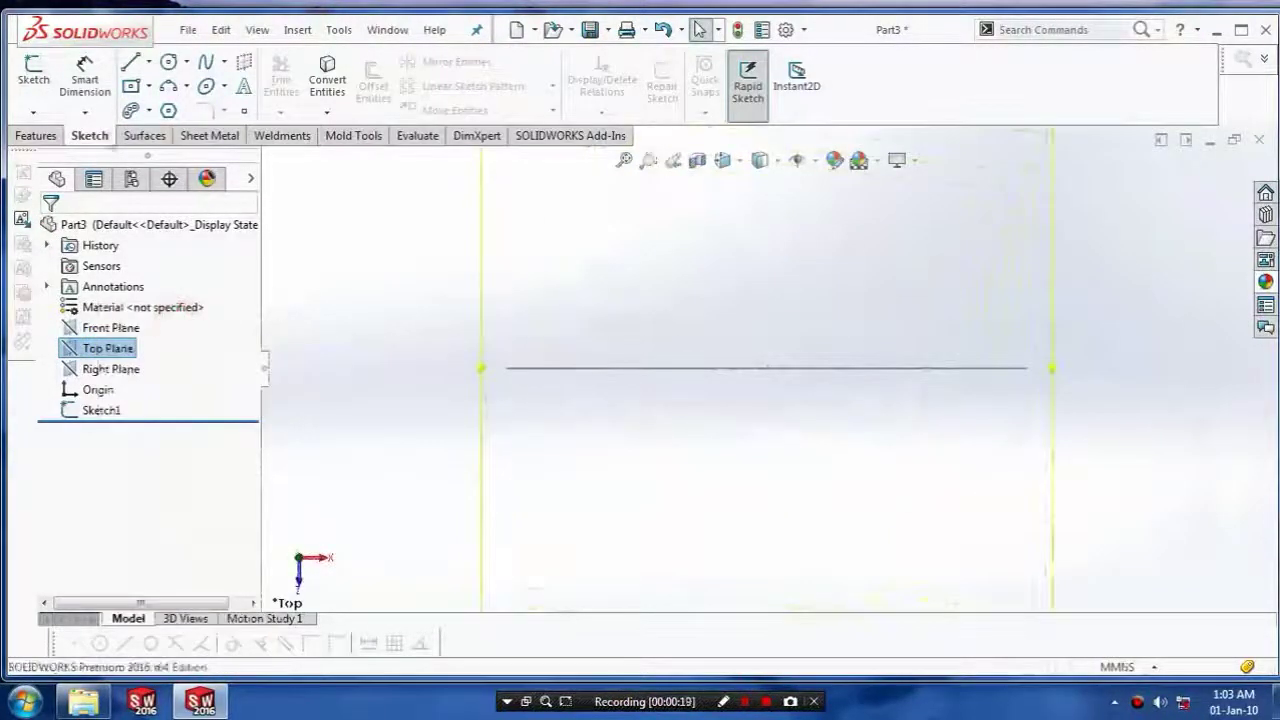
click(169, 62)
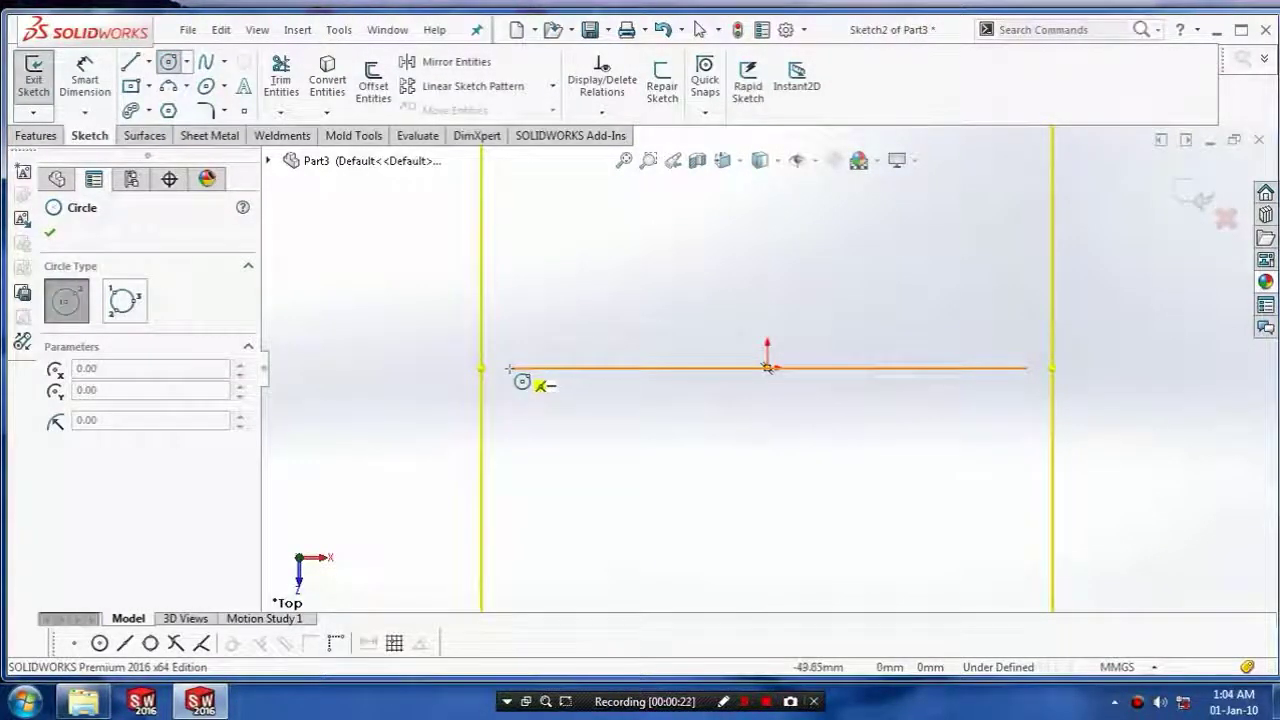
click(508, 368)
click(515, 378)
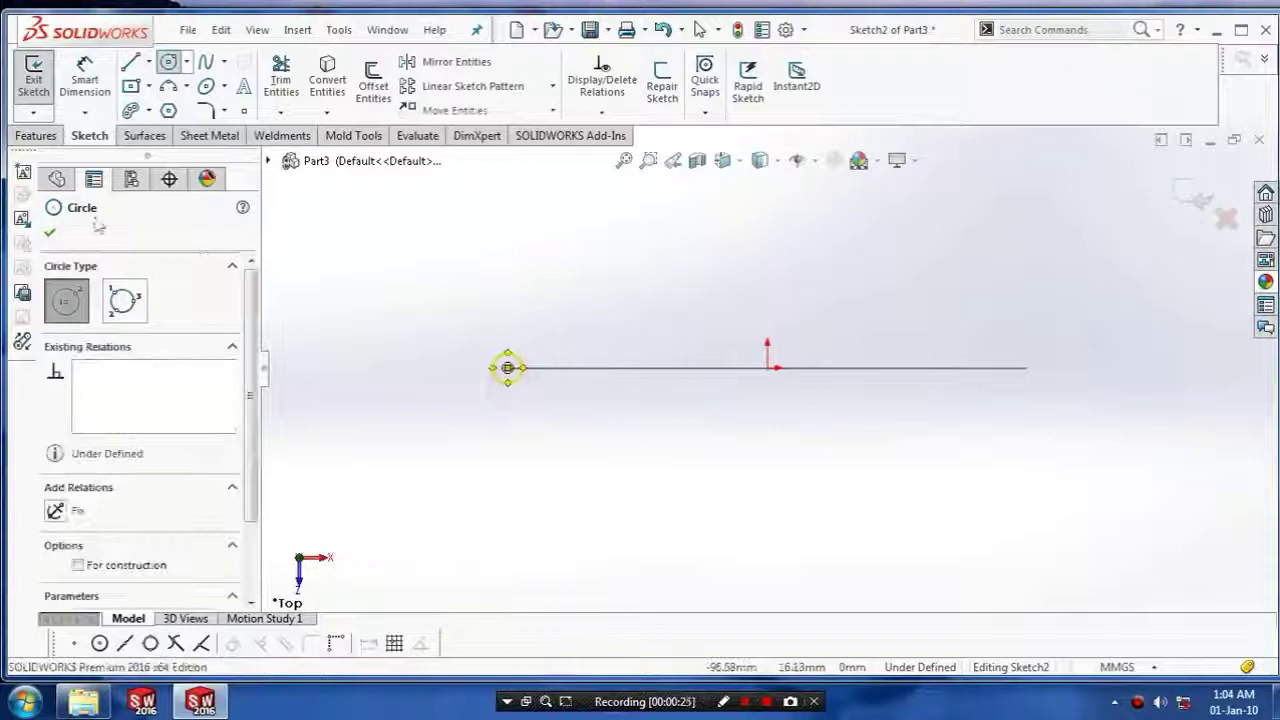
click(49, 232)
Set the small circle's diameter to 15 mm and close the sketch
click(96, 86)
click(498, 358)
click(465, 373)
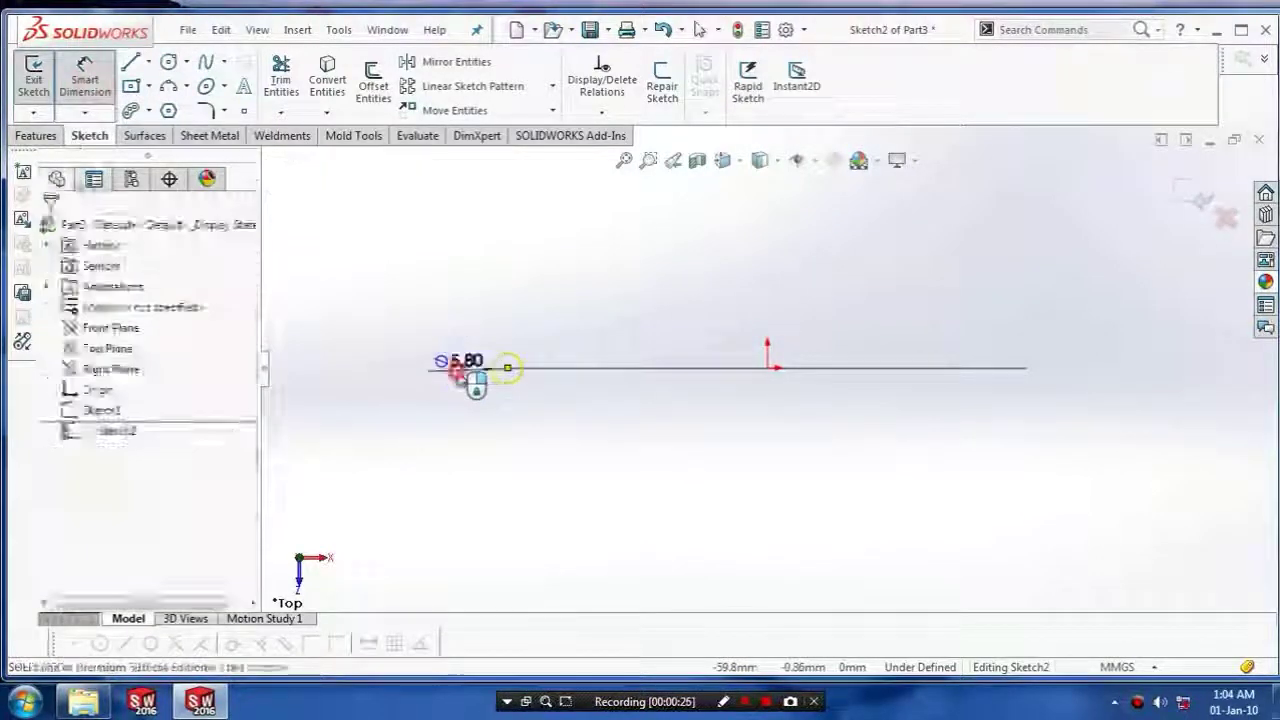
click(484, 364)
text(10)
key(Return)
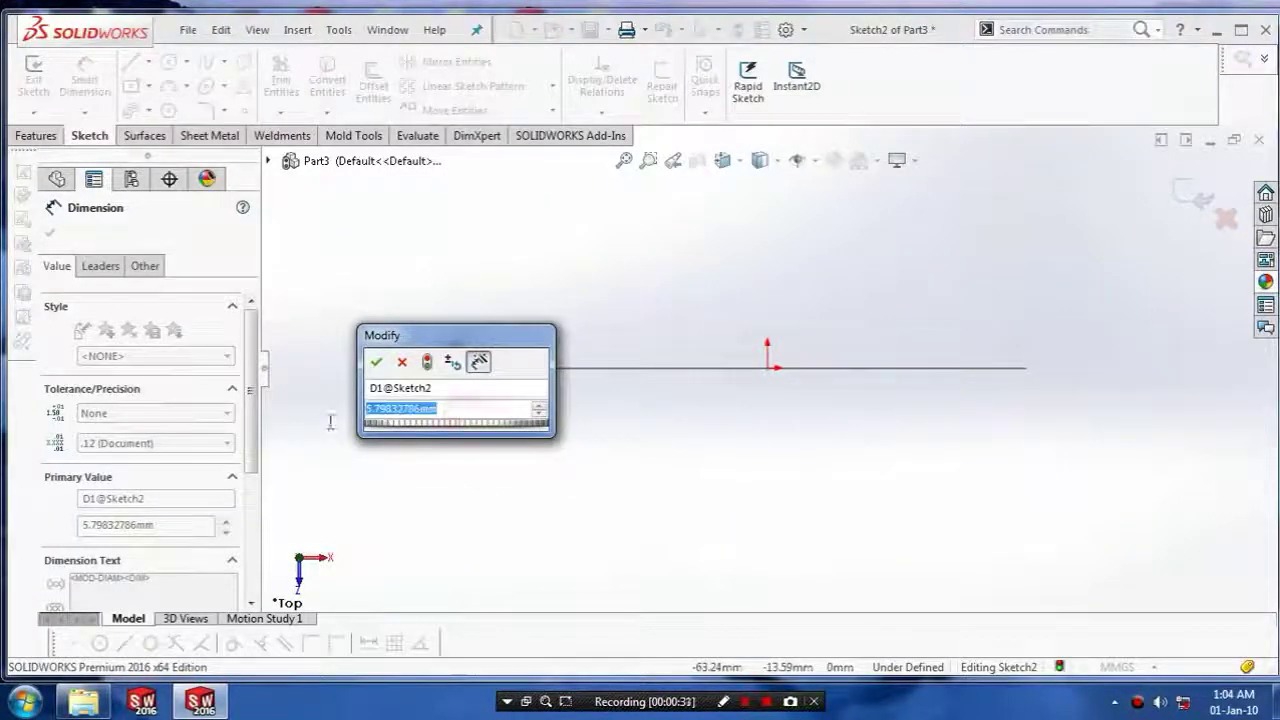
text(15)
key(Return)
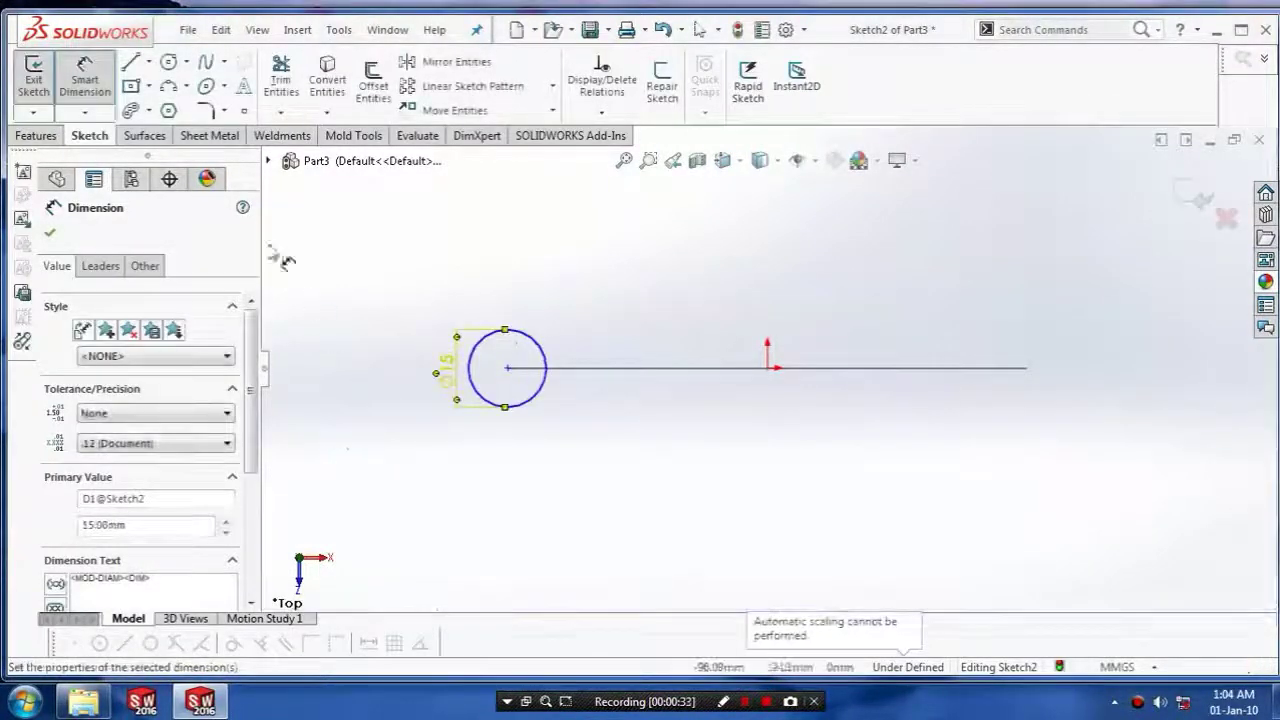
click(50, 236)
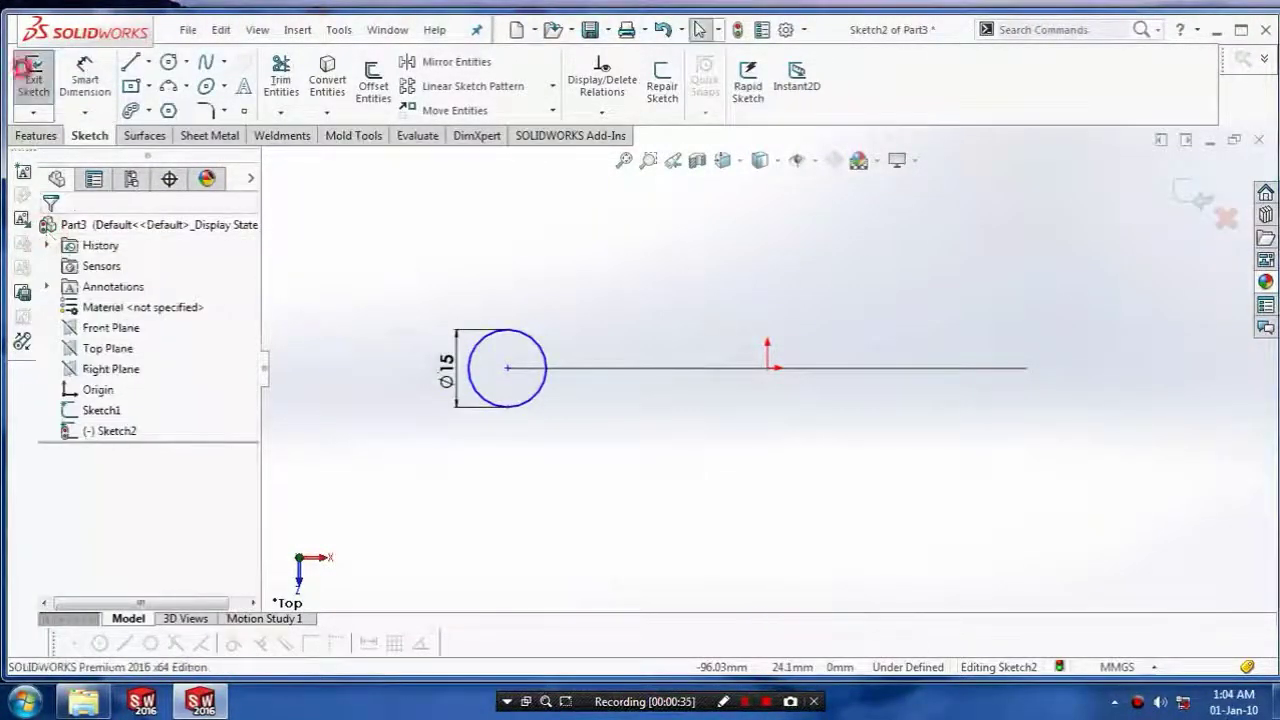
click(33, 78)
Create a swept boss using the 15 mm circle as profile and the 100 mm circle as path
click(37, 136)
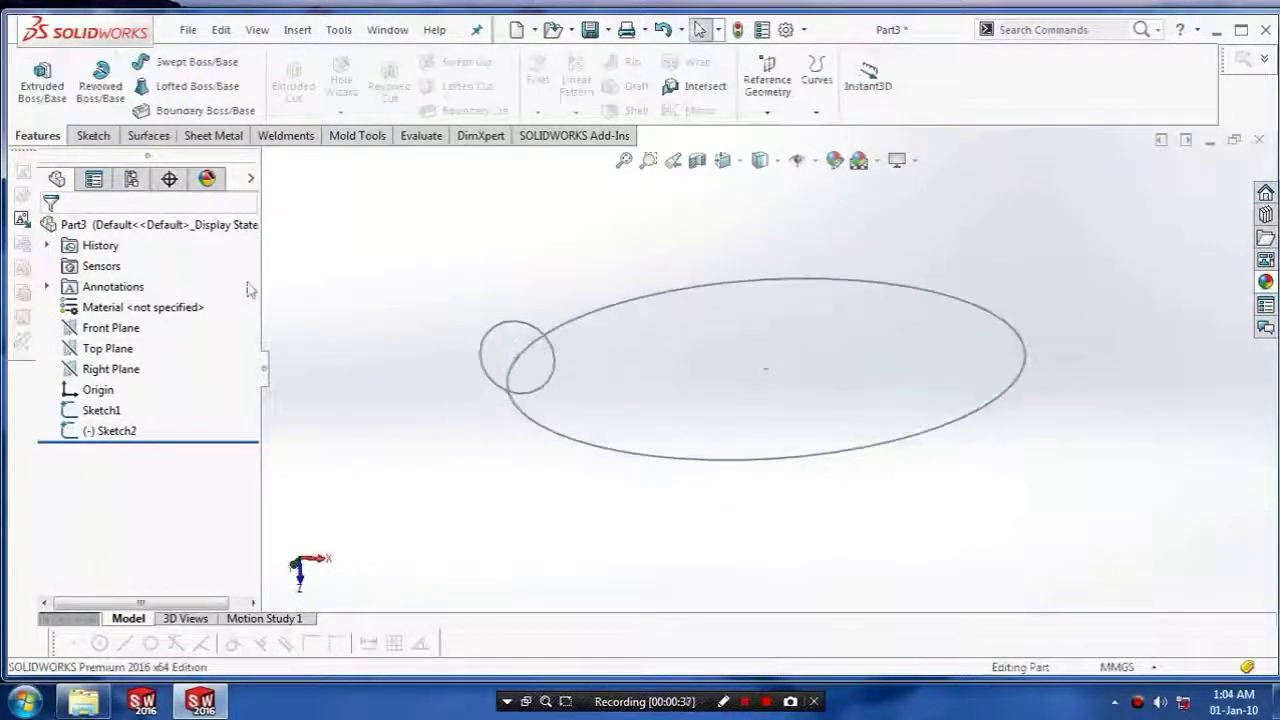
click(186, 63)
click(558, 366)
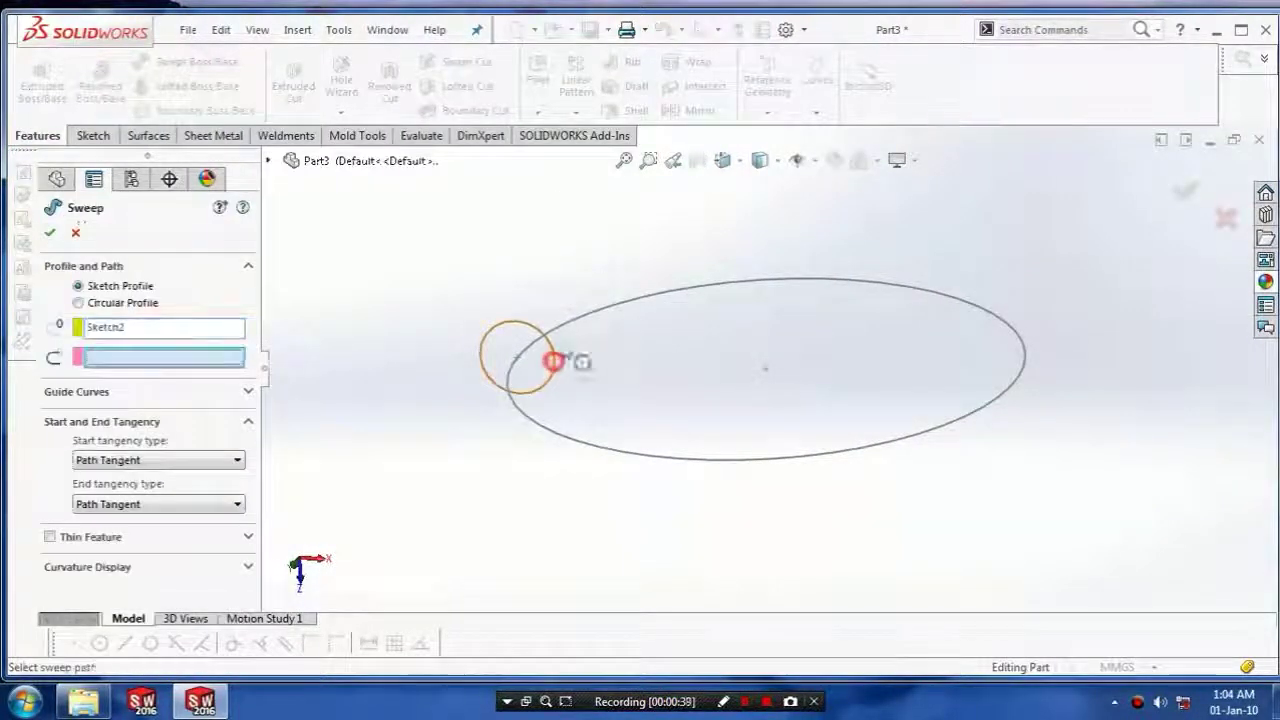
click(620, 302)
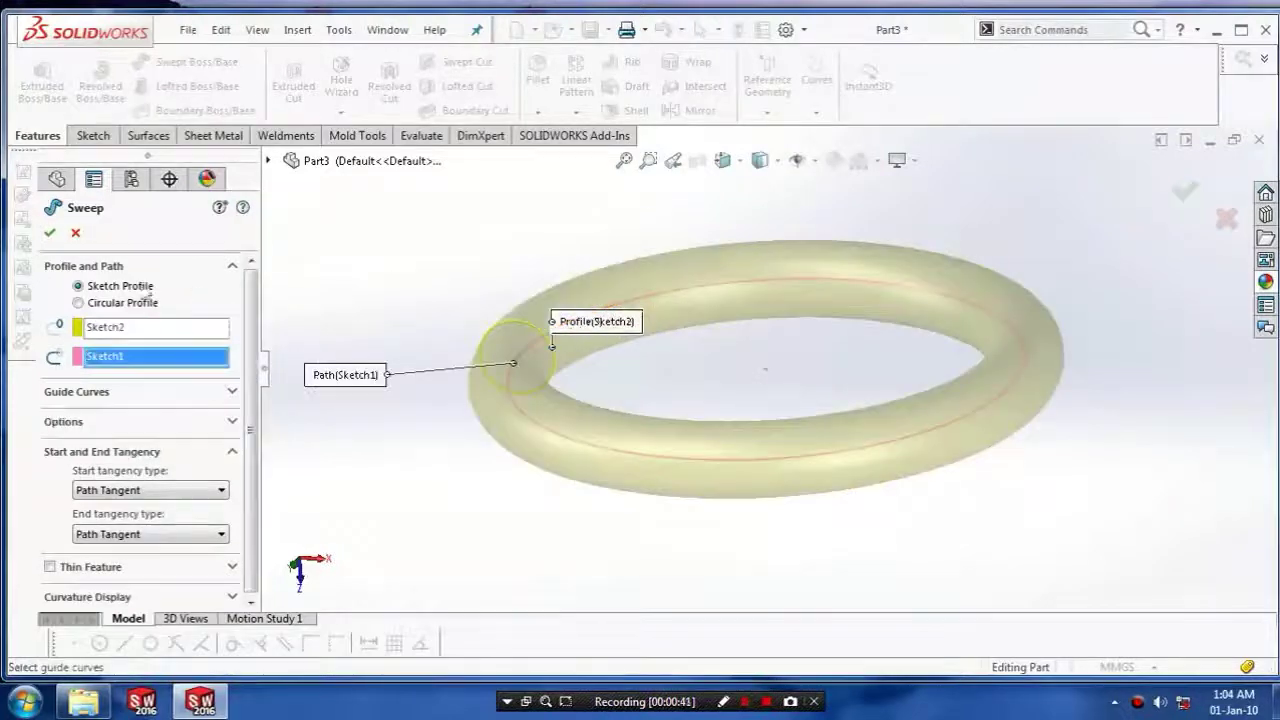
click(48, 233)
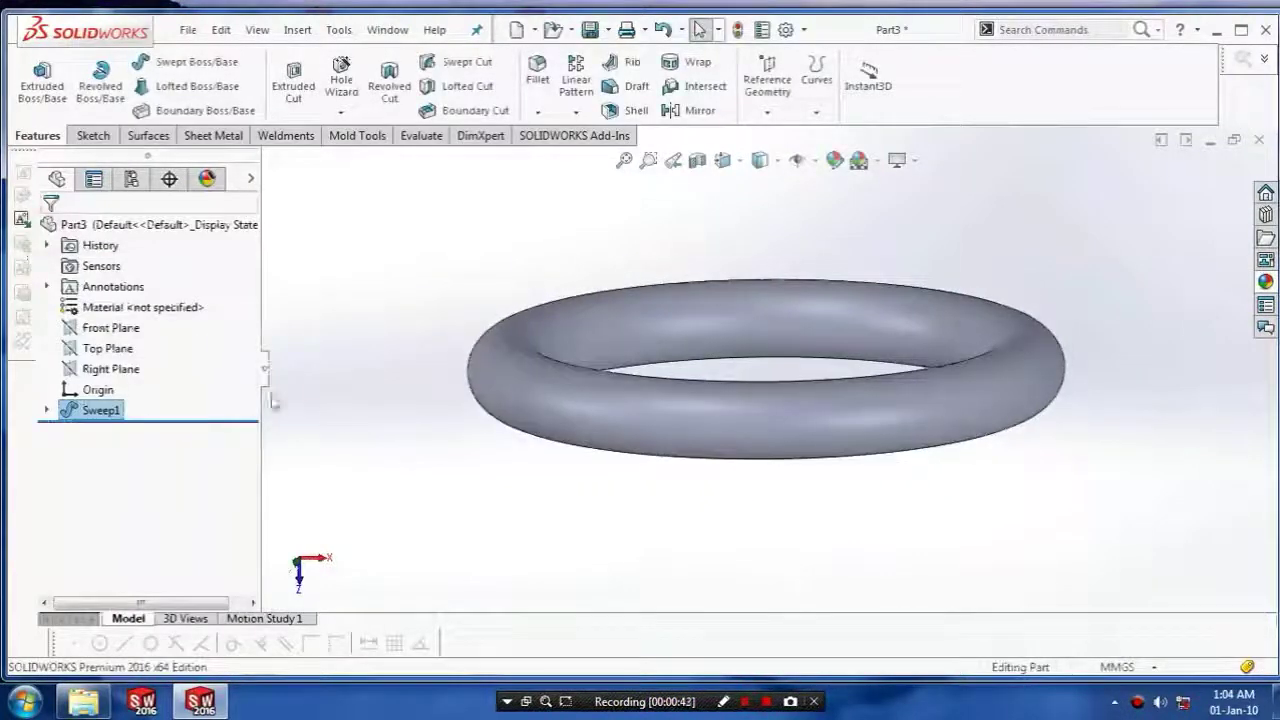
Start a sketch on the Top Plane, viewed face-on, and draw a vertical centerline through the origin, extending beyond both sides of the ring
click(110, 348)
right_click(130, 349)
click(206, 330)
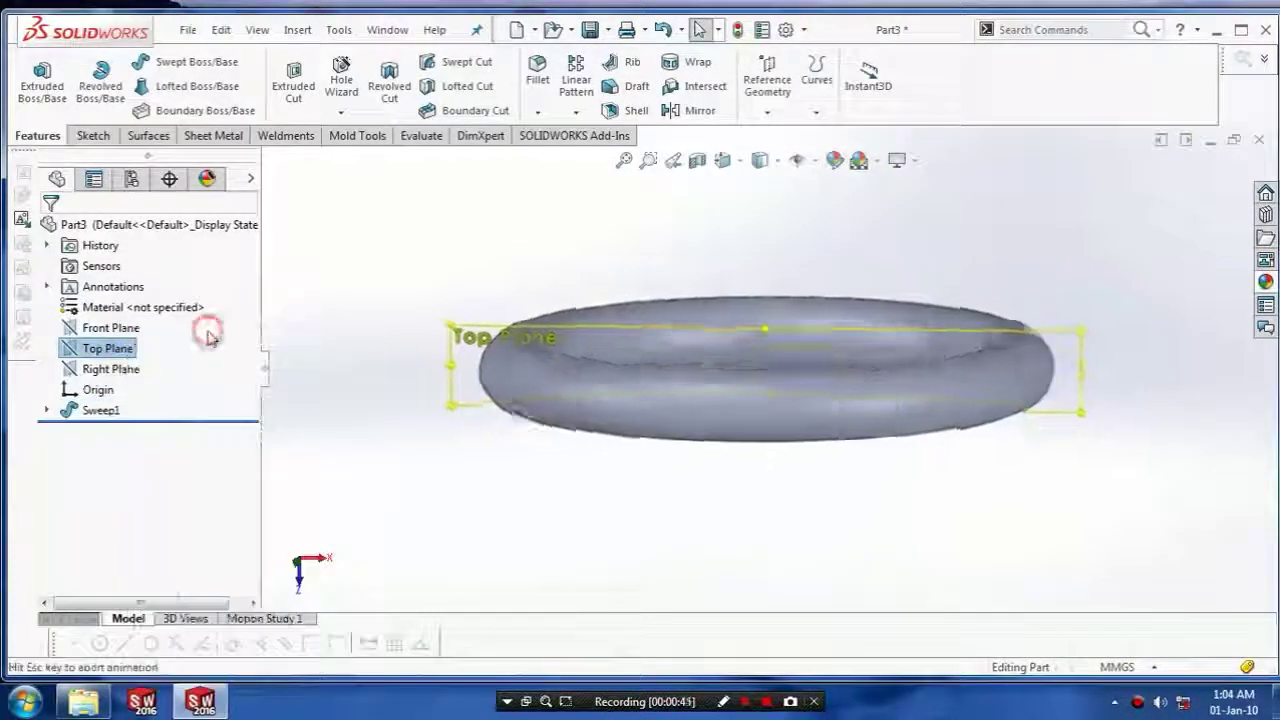
click(100, 140)
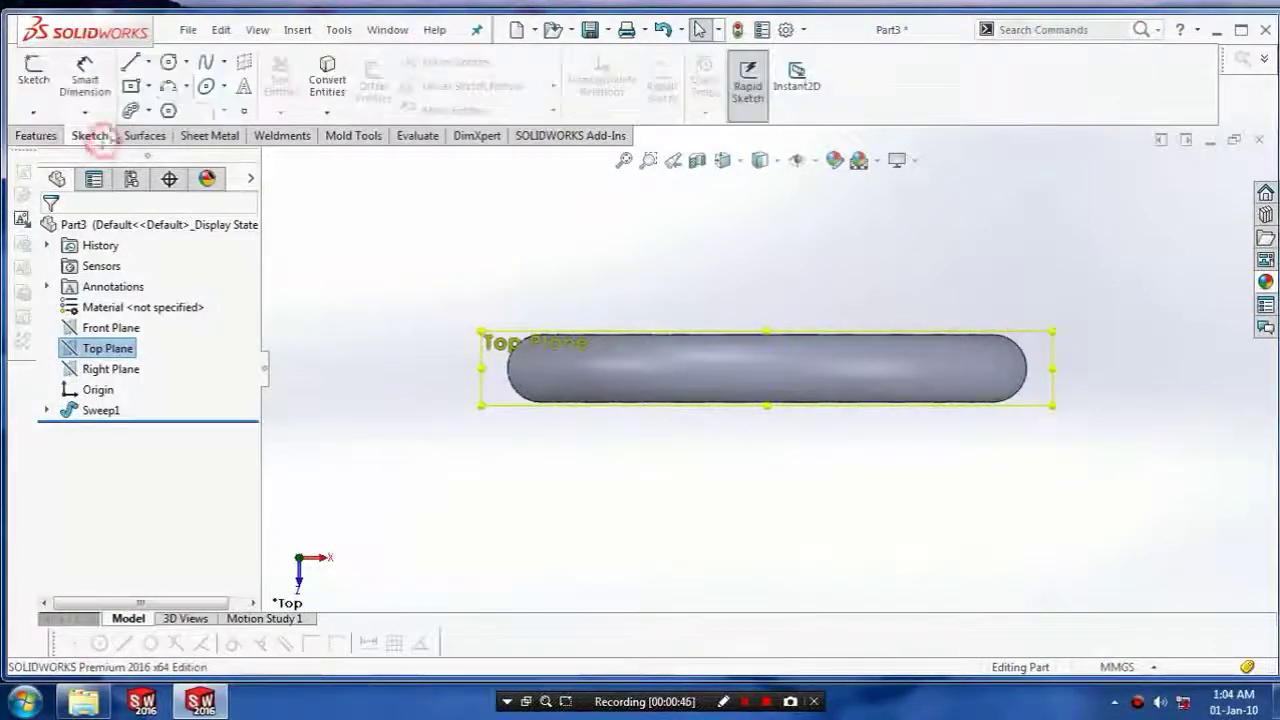
click(148, 62)
click(178, 104)
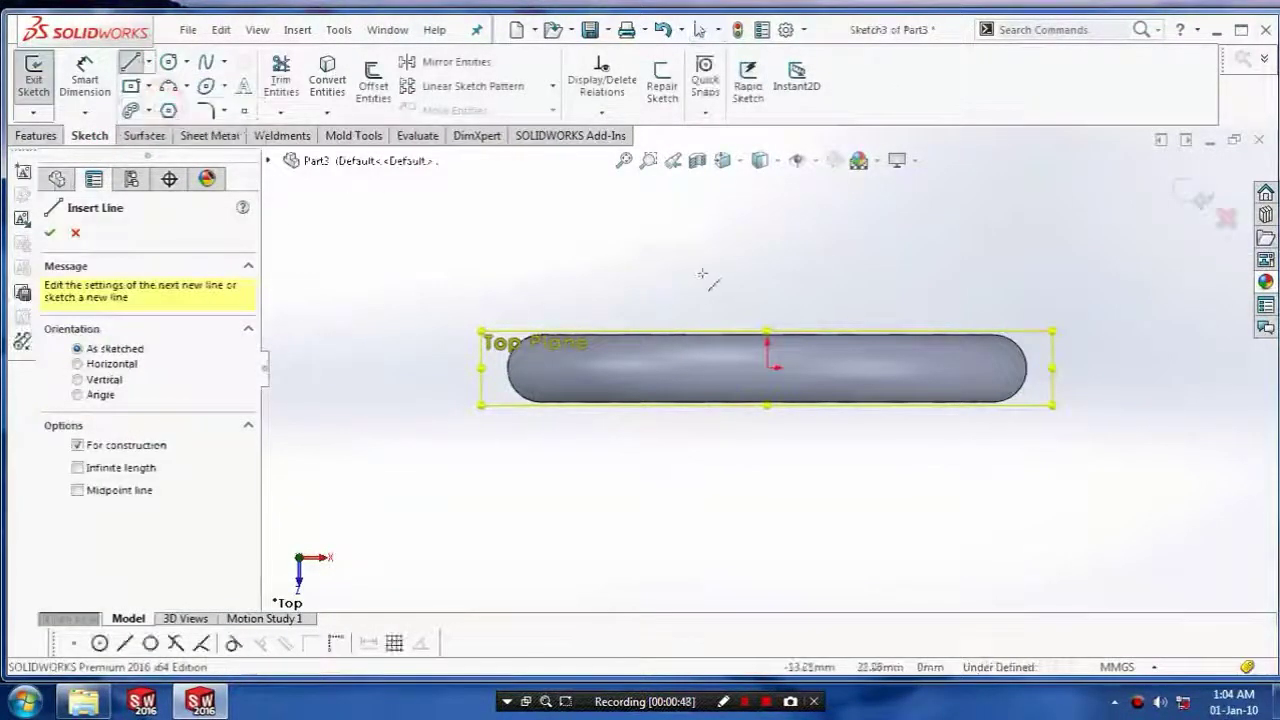
click(767, 277)
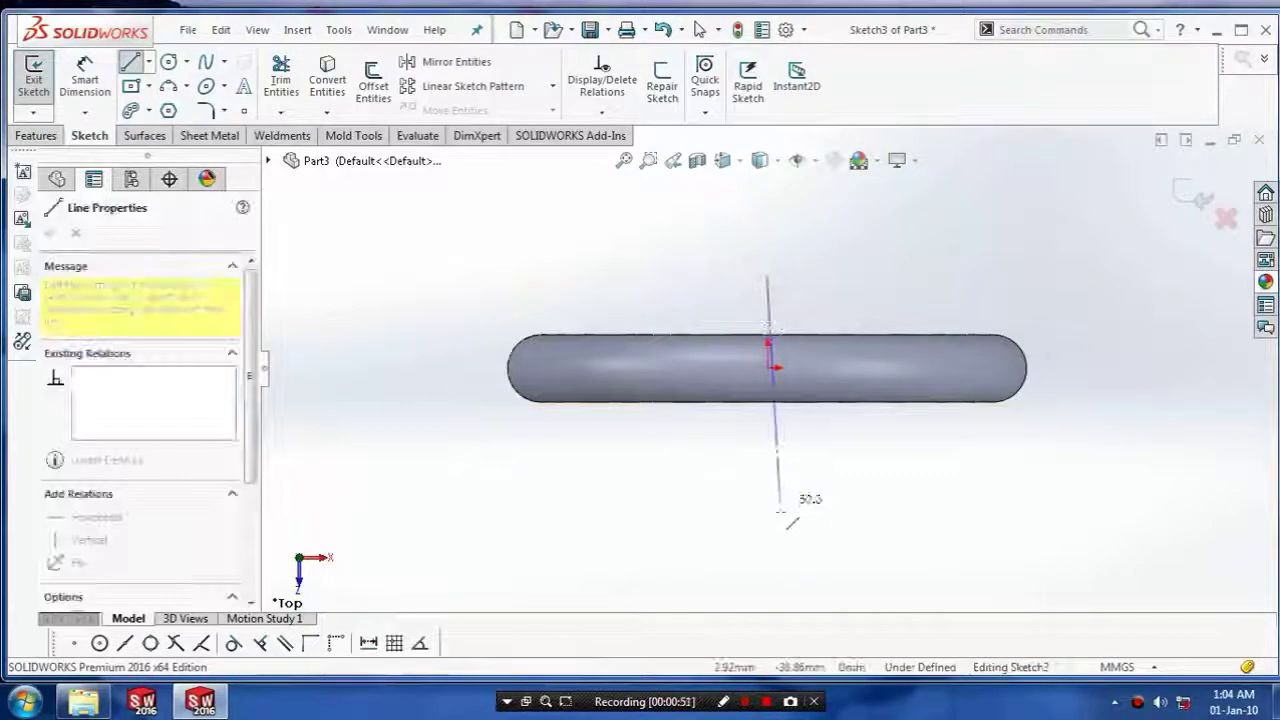
click(767, 557)
key(Escape)
Sketch a closed stepped half-profile about 18 mm tall against the centerline, with a wider head, a narrower neck and a tapered lower end
click(130, 62)
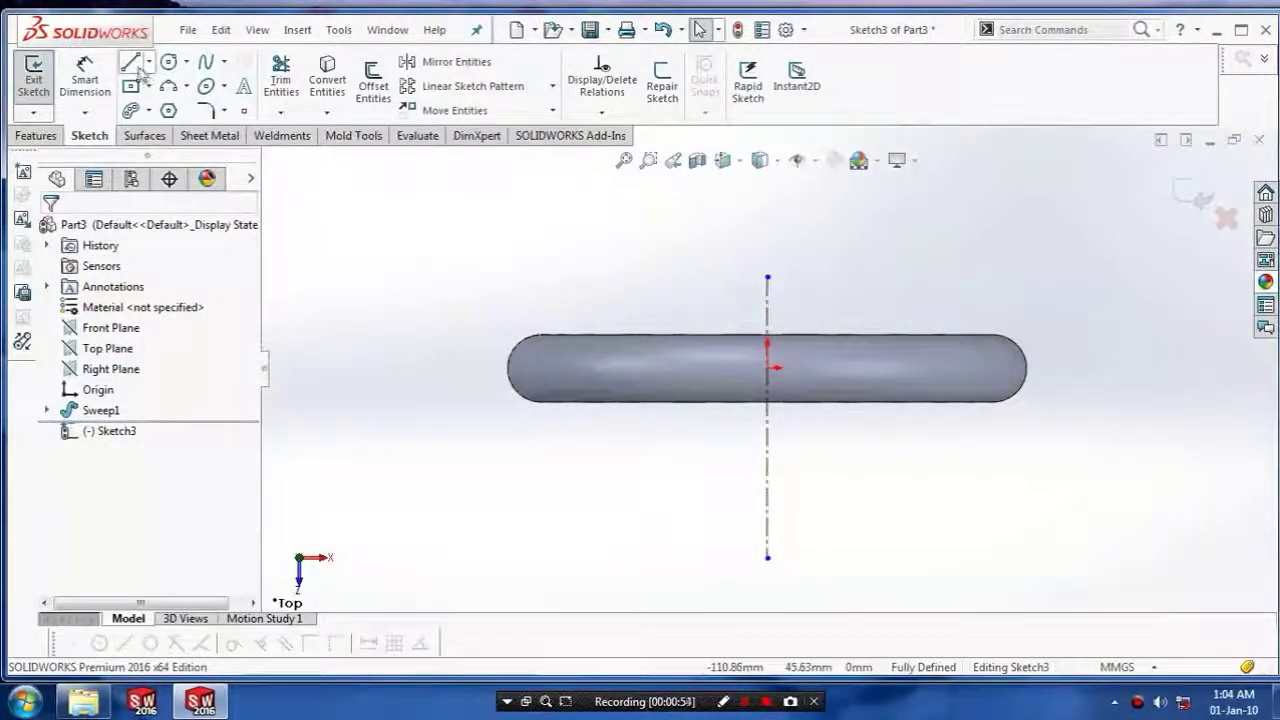
click(767, 350)
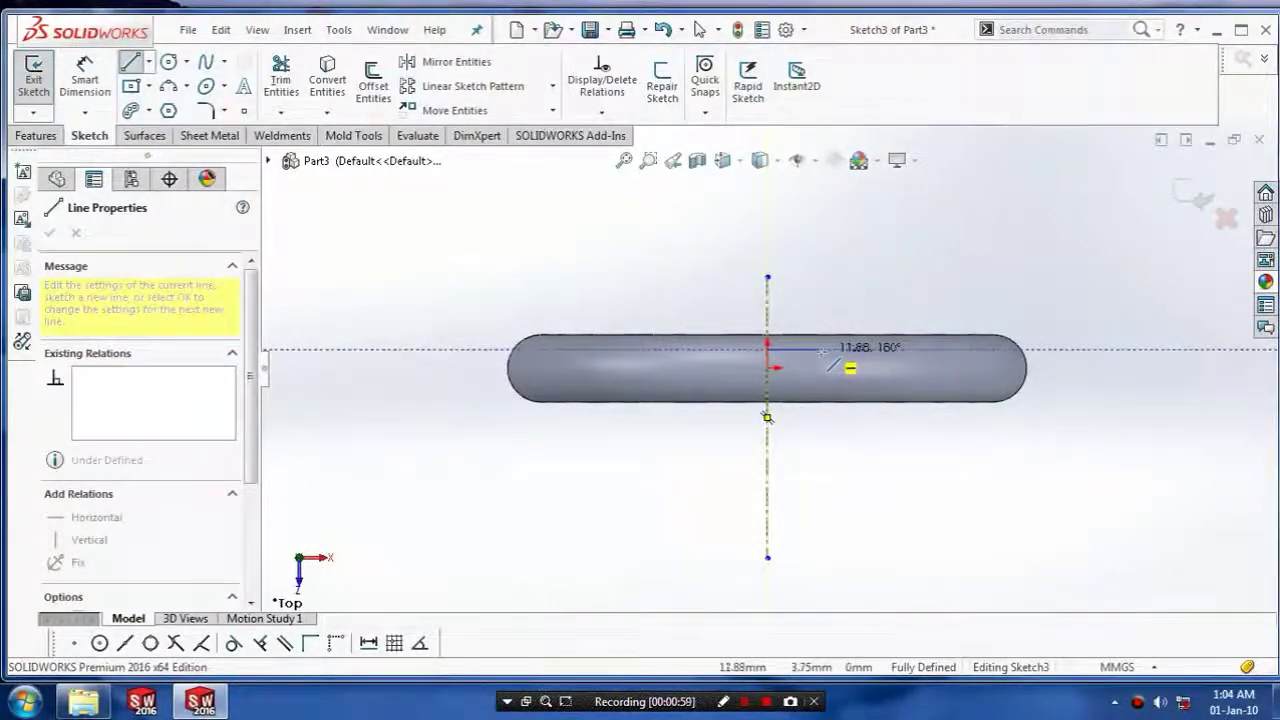
click(815, 352)
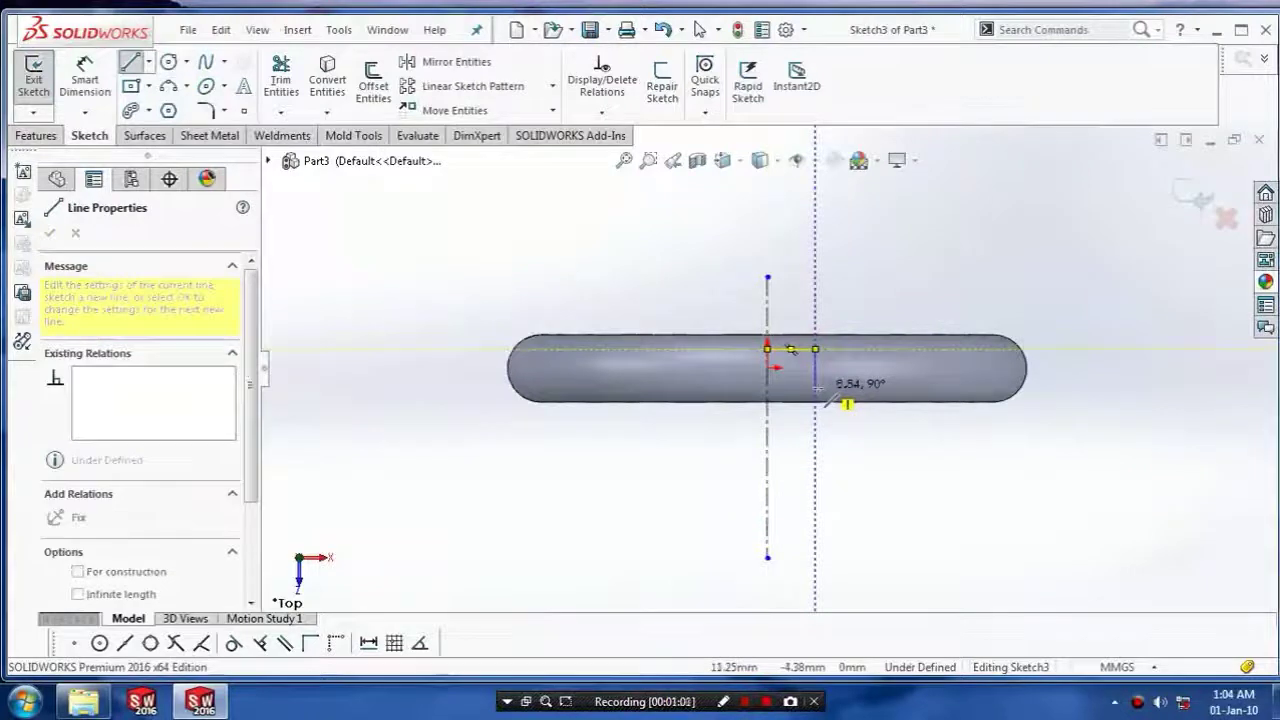
click(815, 380)
click(803, 380)
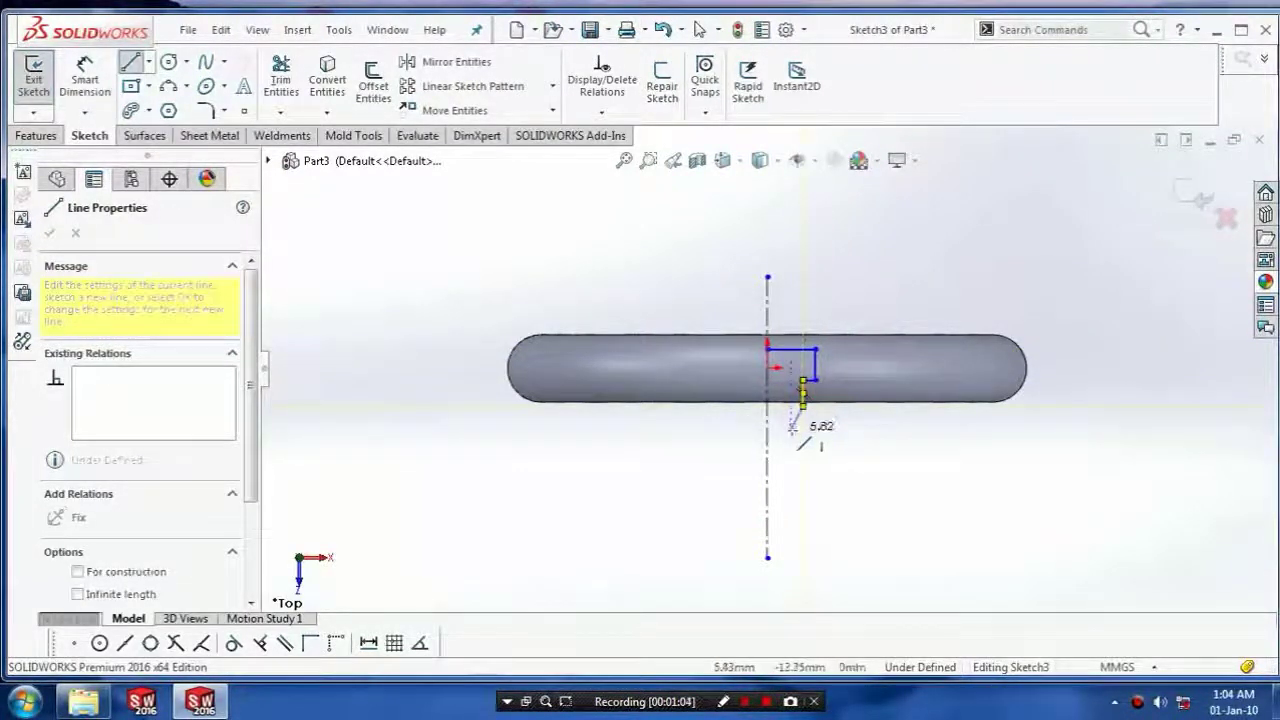
click(791, 430)
click(767, 430)
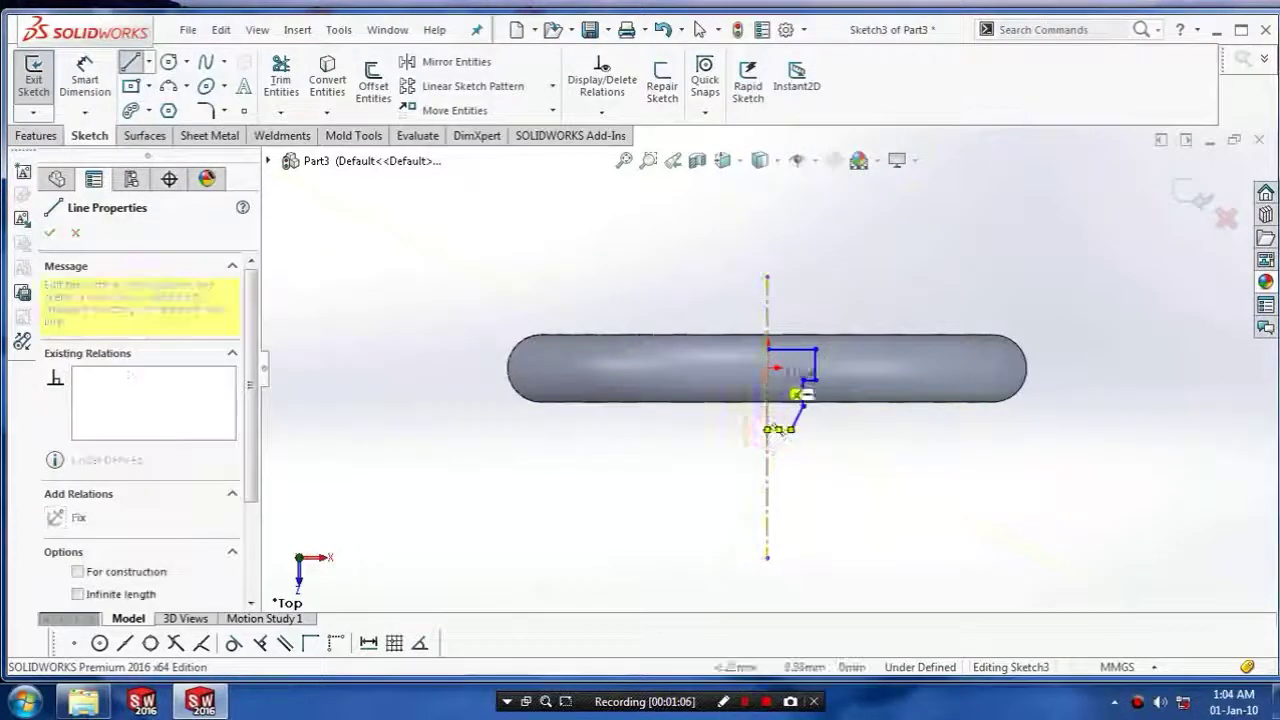
click(767, 349)
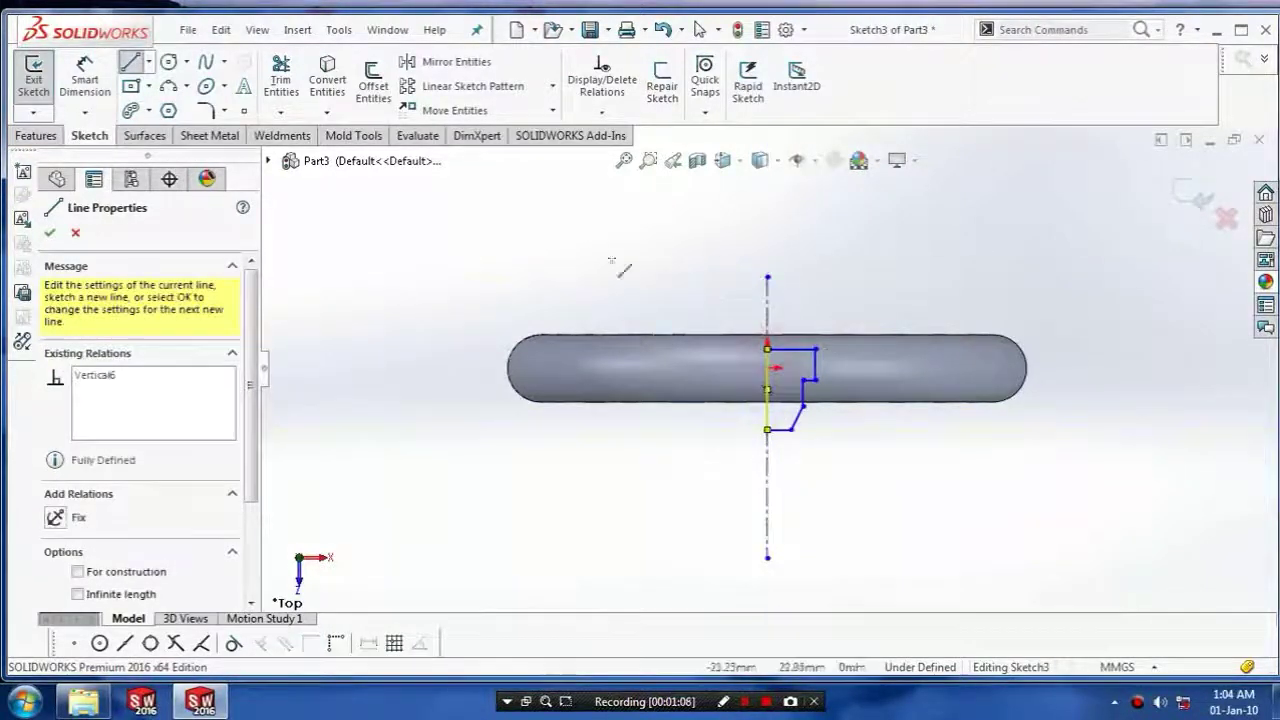
click(49, 232)
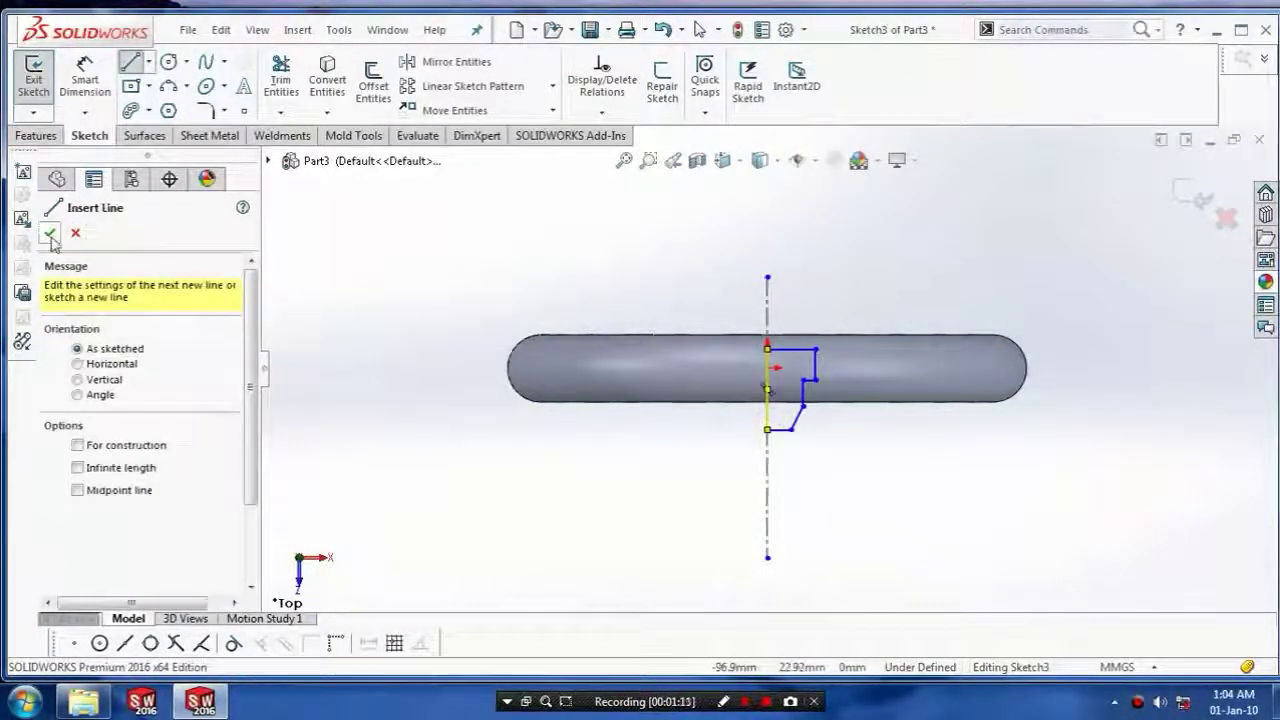
click(49, 234)
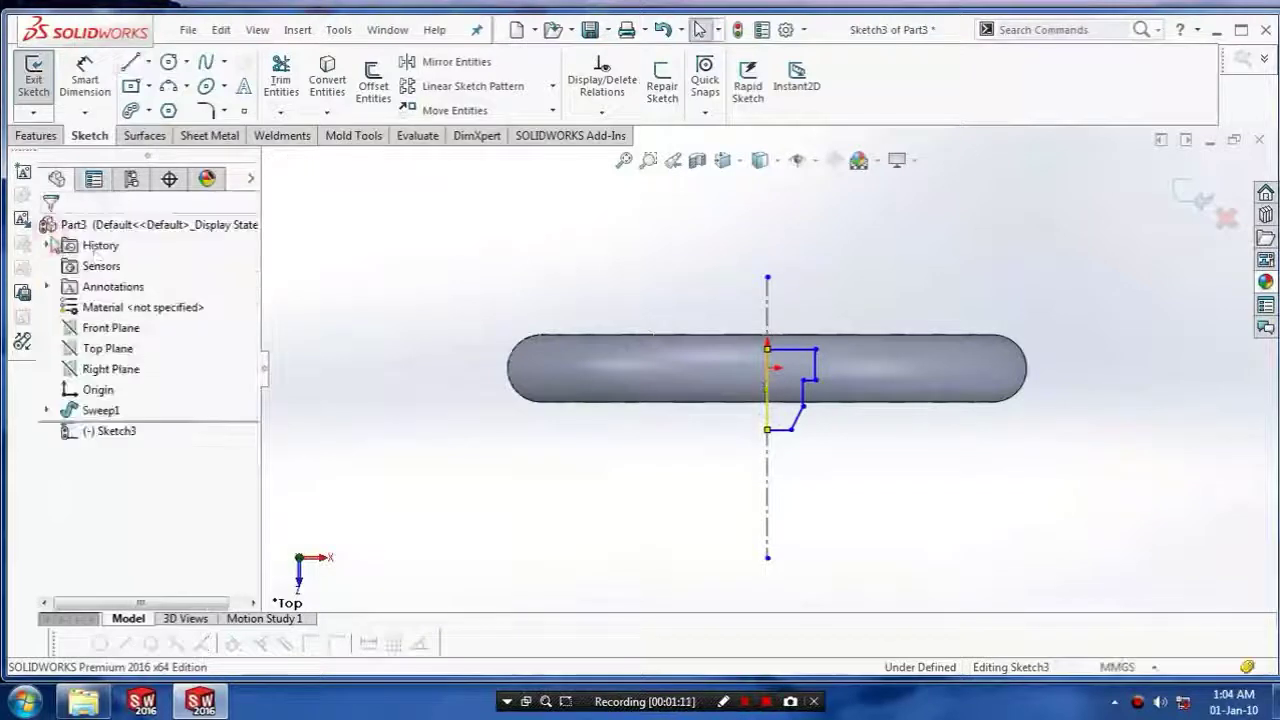
Dimension the profile's vertical edge on the centerline to 18 mm
click(87, 82)
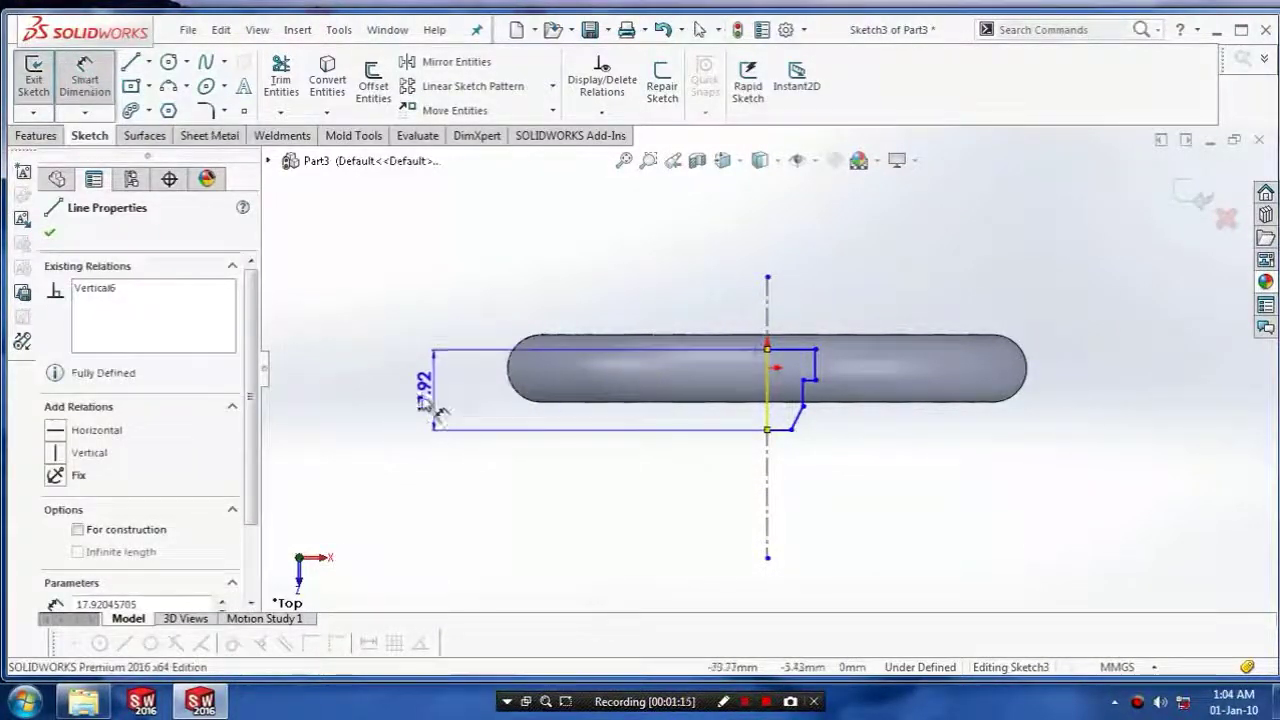
click(430, 405)
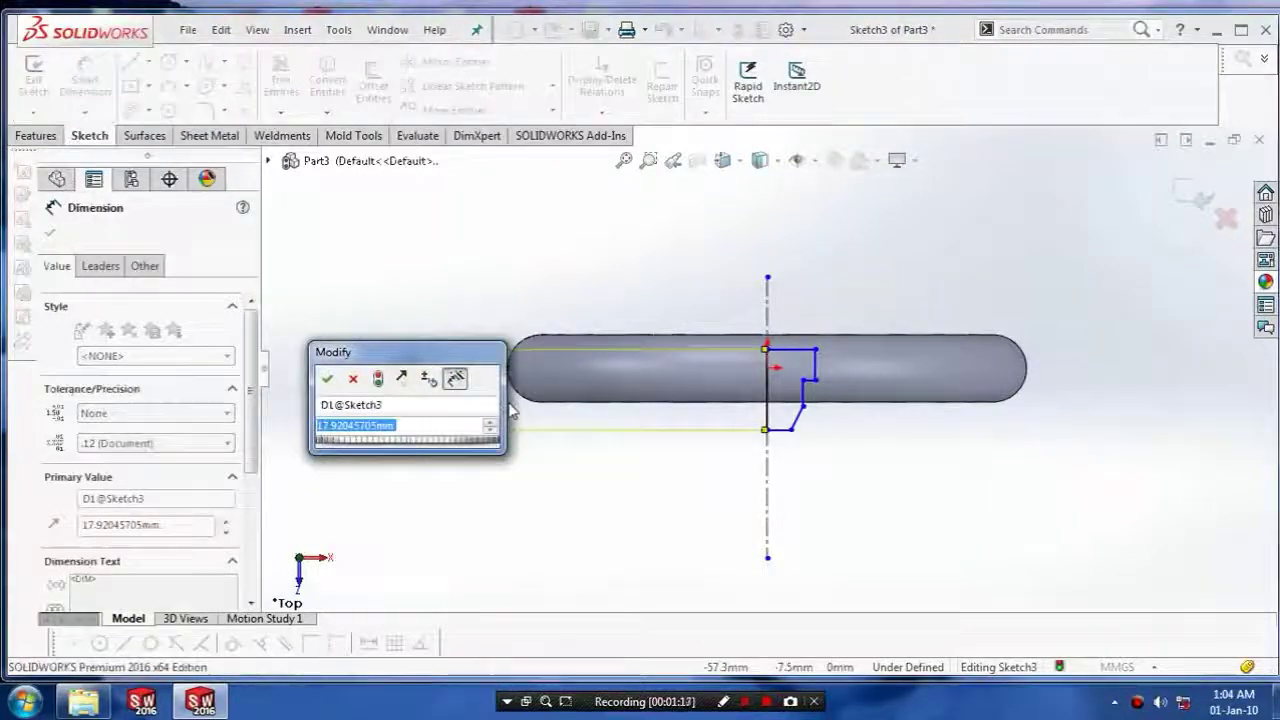
text(18)
key(Return)
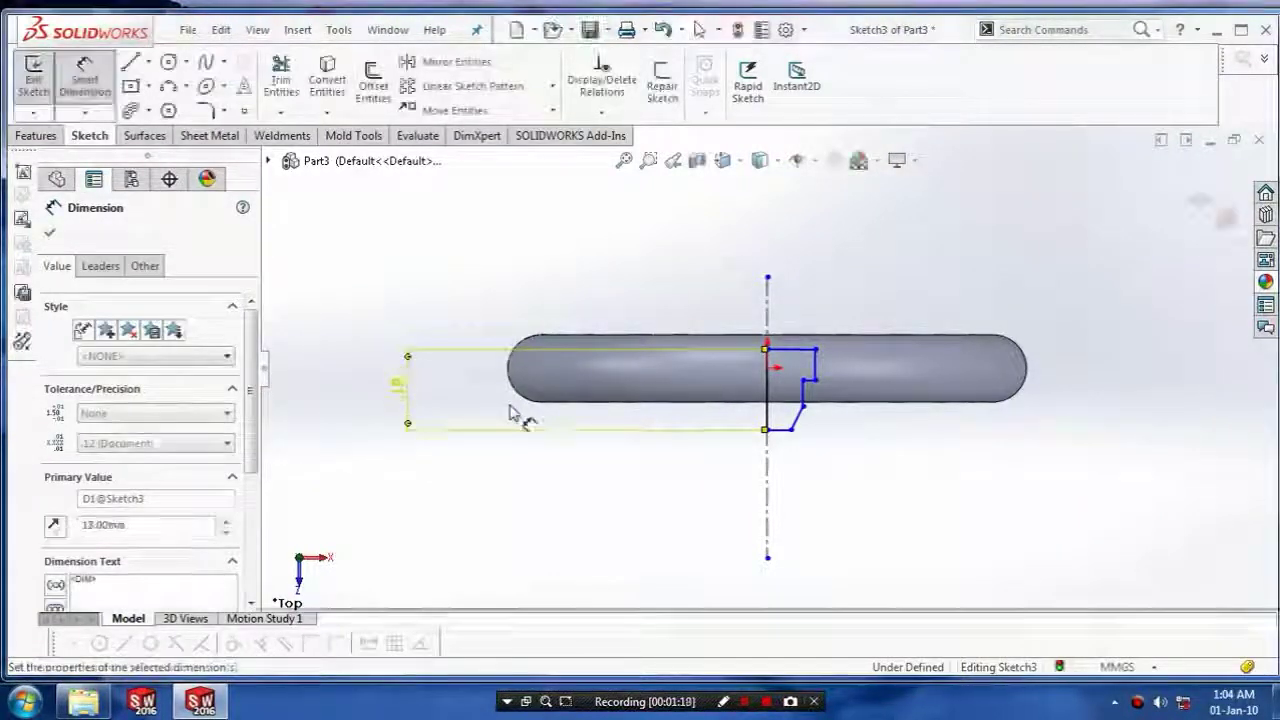
click(49, 232)
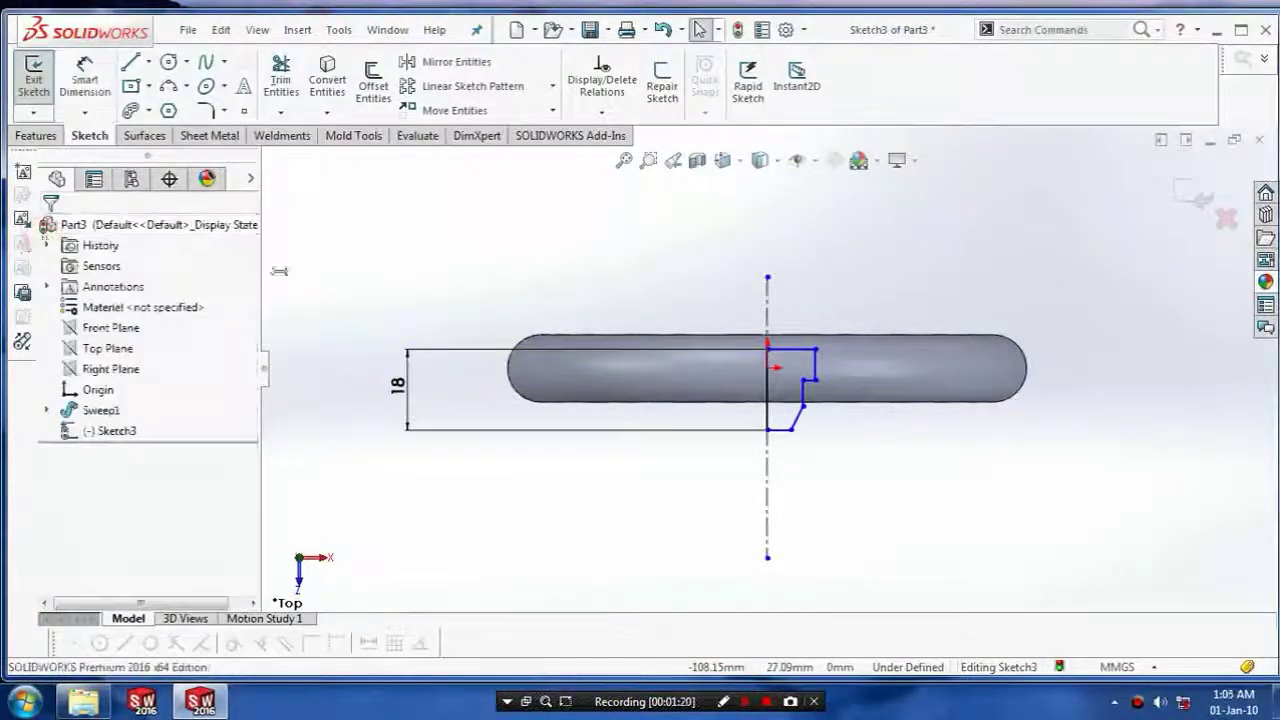
Round the upper outer corner of the profile's head with a 2 mm sketch fillet
click(207, 110)
scroll(760, 375, down, 5)
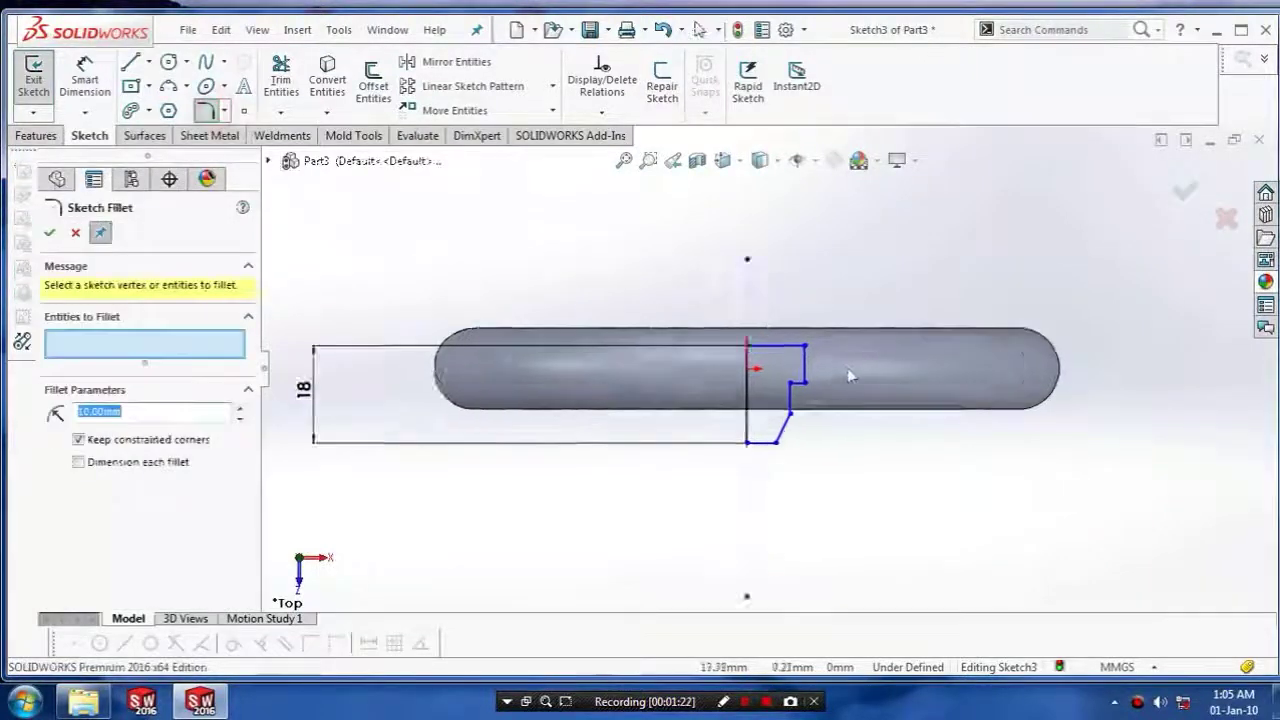
click(701, 365)
click(672, 318)
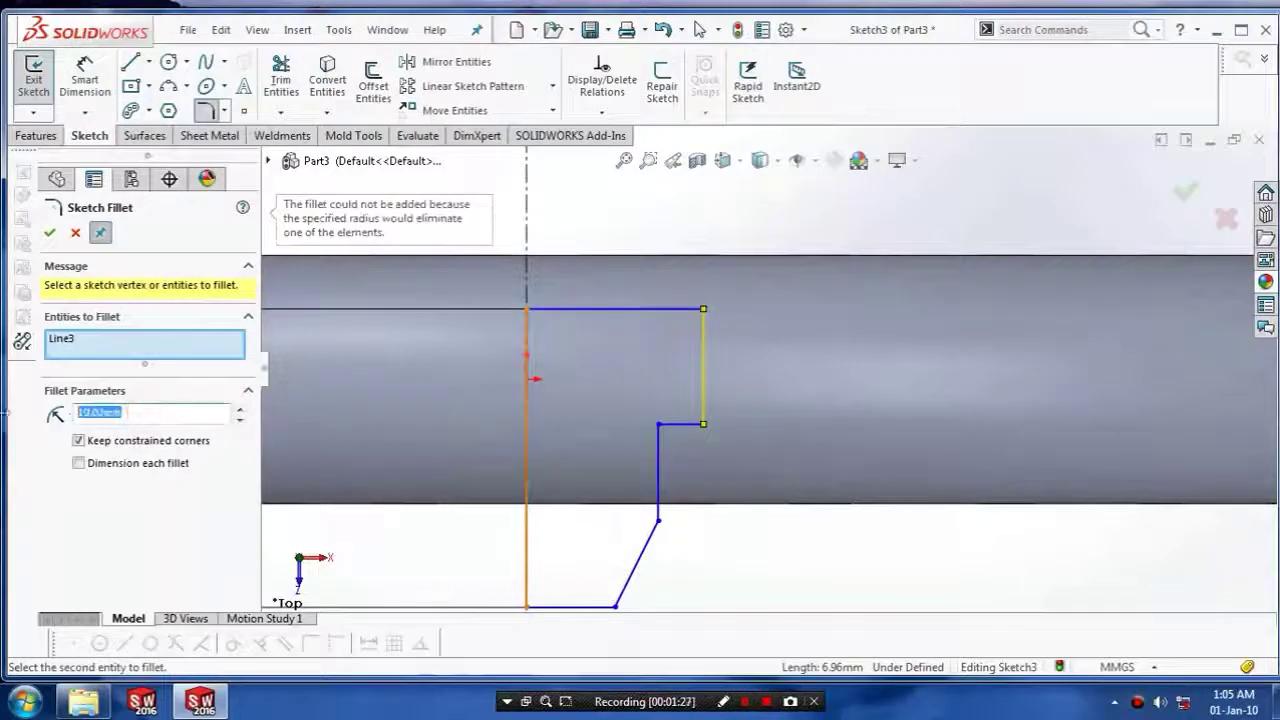
text(3)
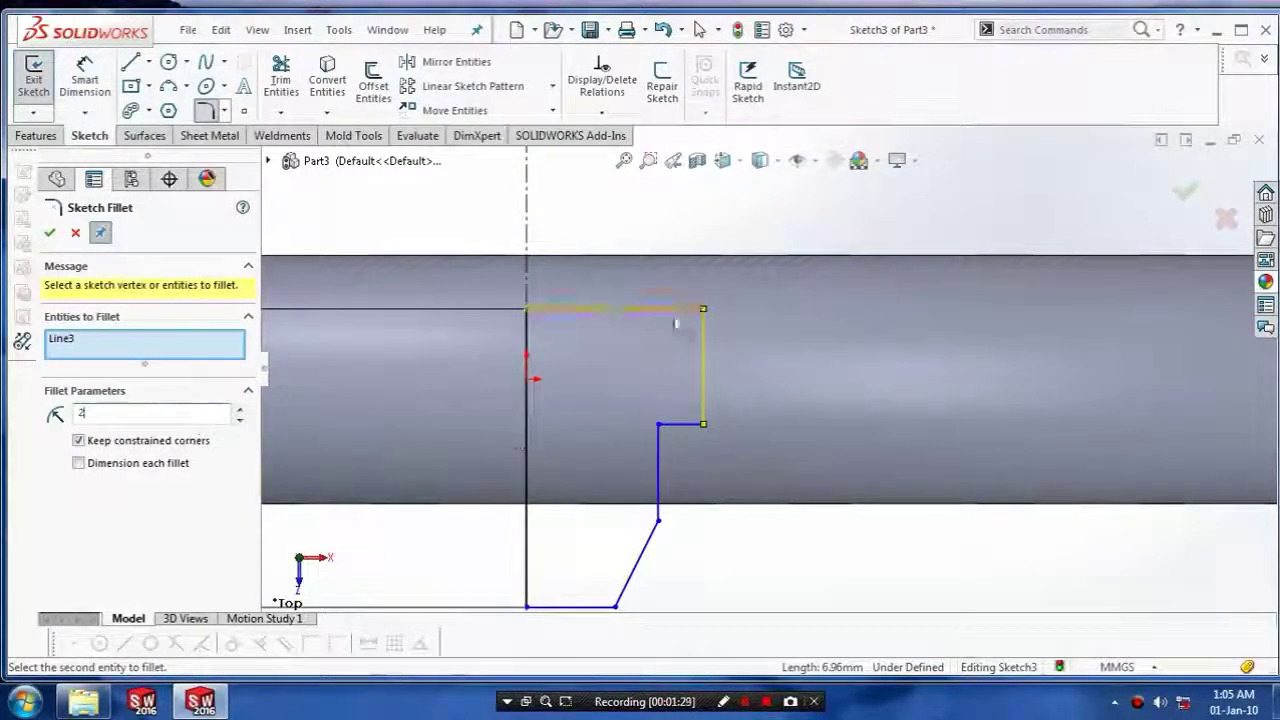
click(680, 308)
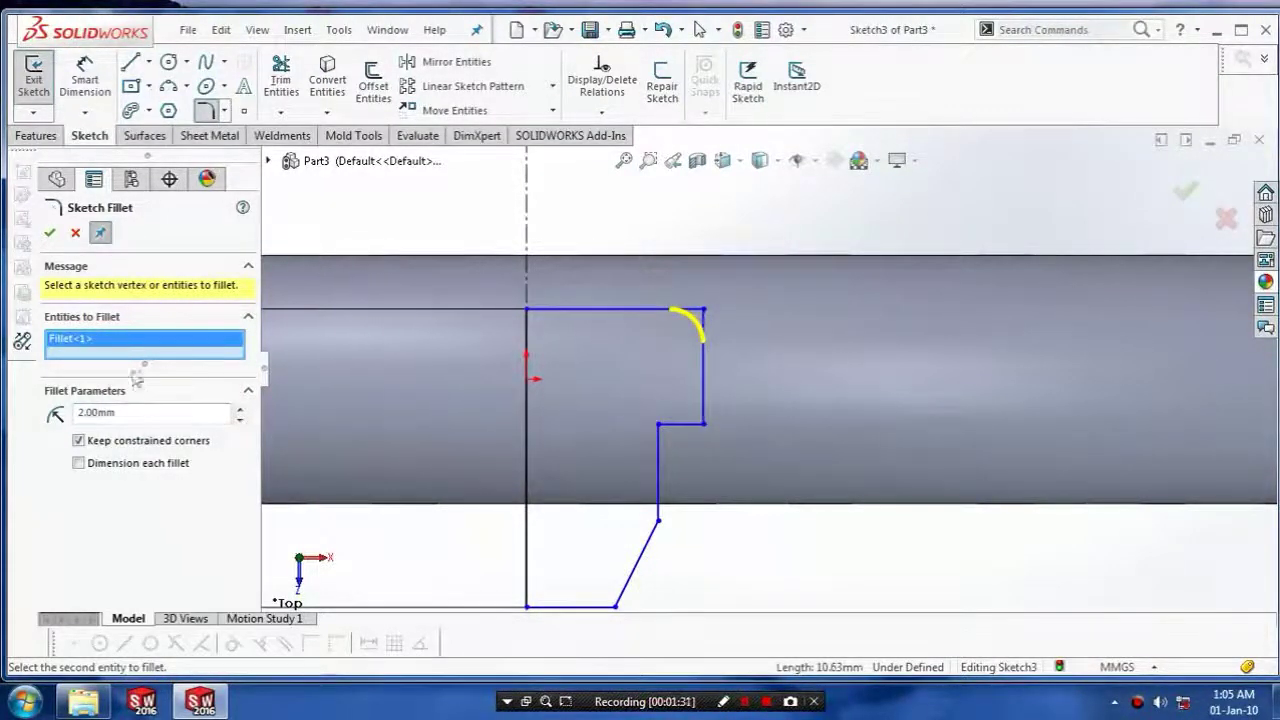
Add 2 mm sketch fillets at the profile's lower outer corner, the inner corner under the head and the neck-to-taper corner
click(622, 593)
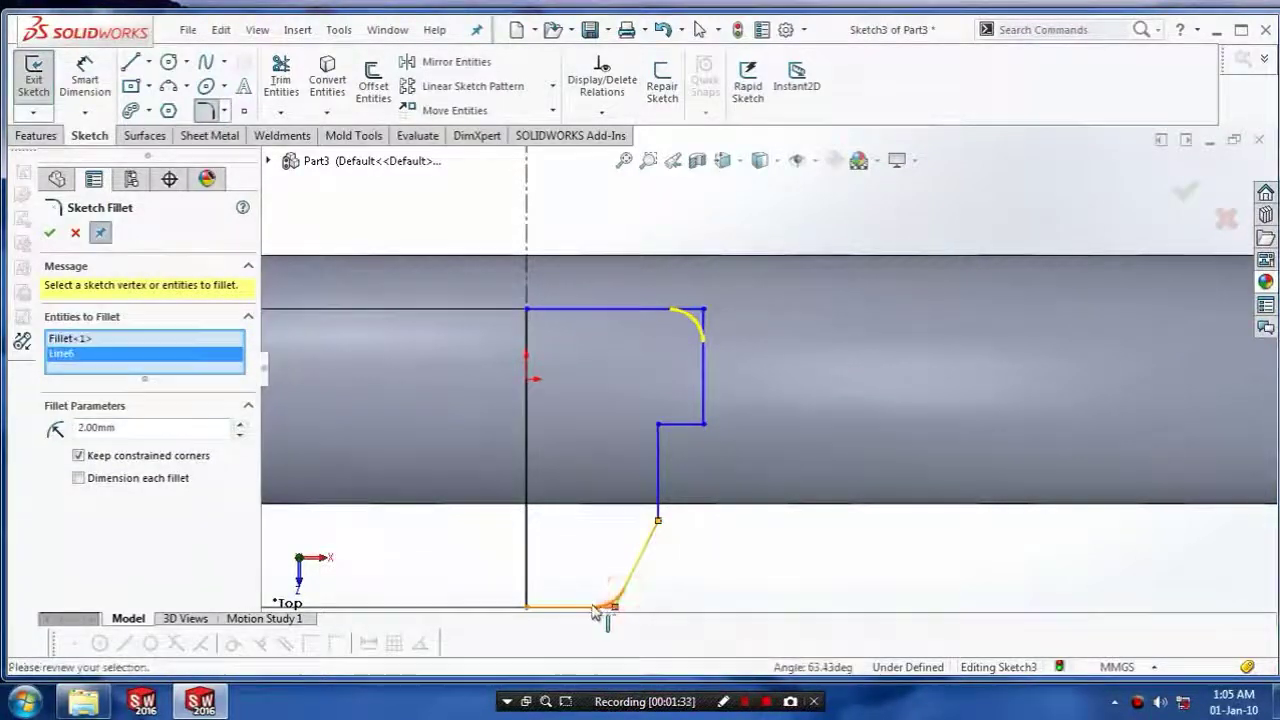
click(684, 426)
click(657, 457)
click(657, 495)
click(644, 546)
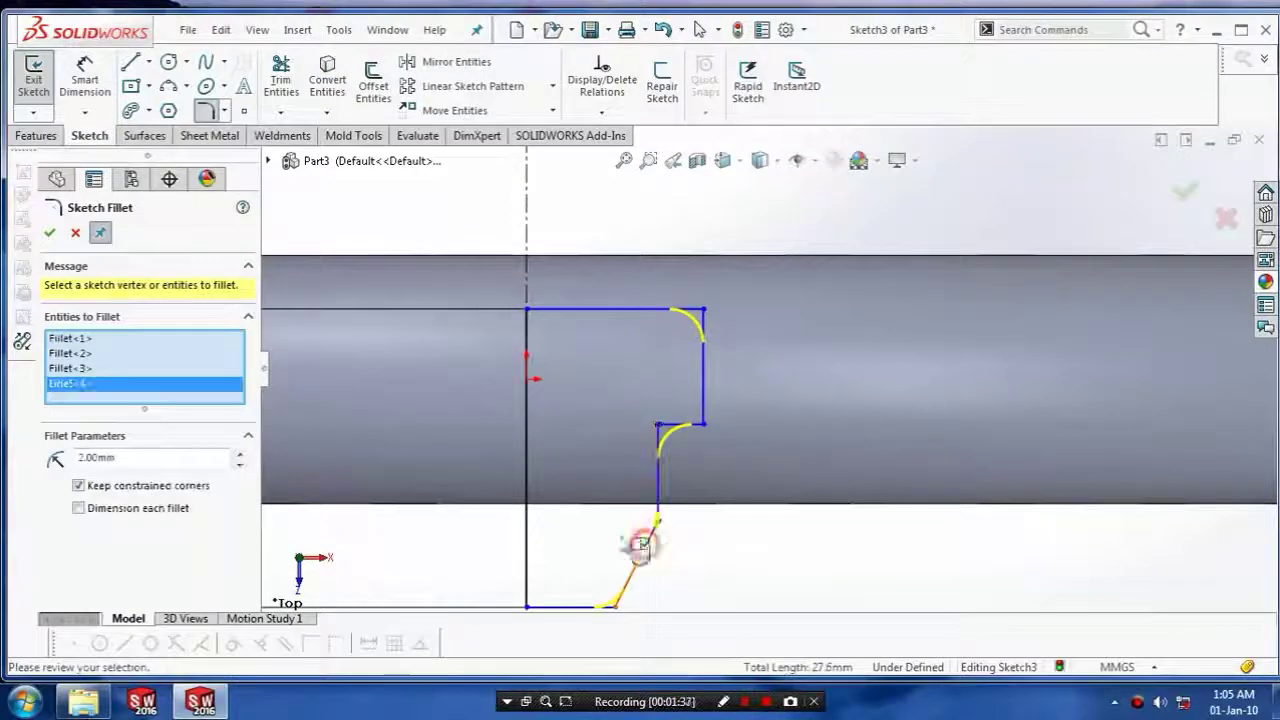
click(49, 232)
scroll(689, 517, up, 5)
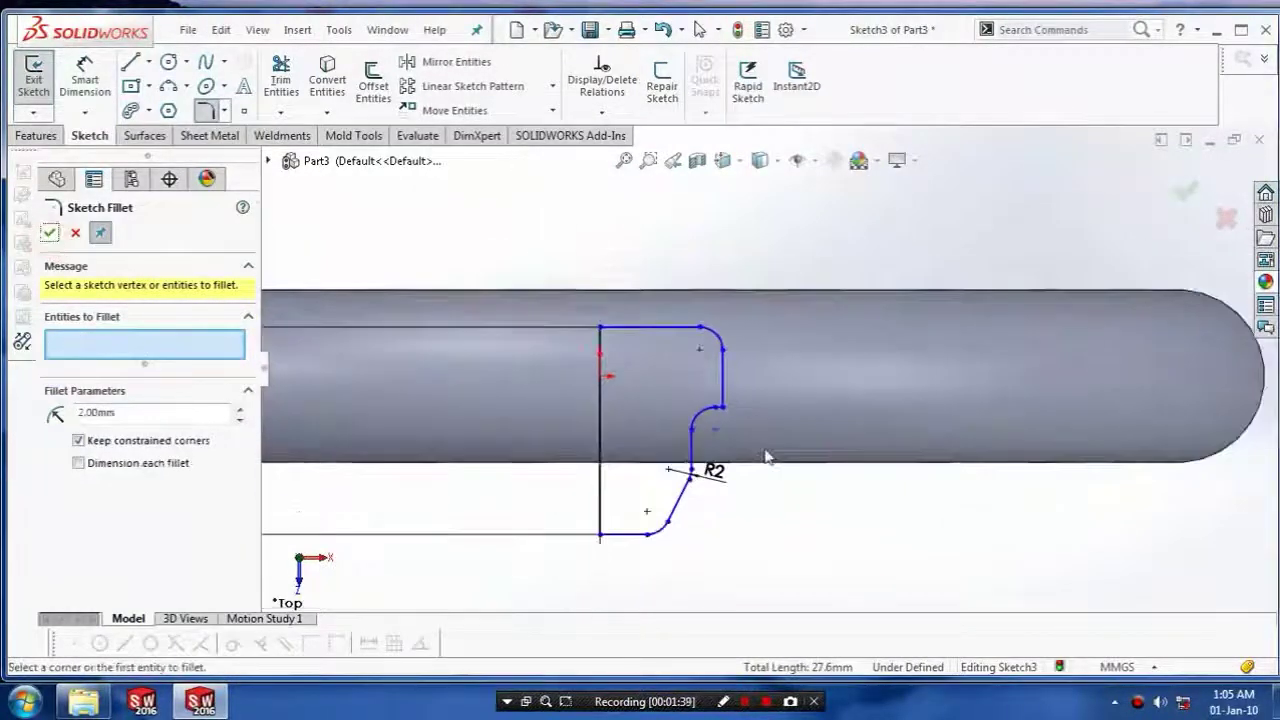
click(1184, 198)
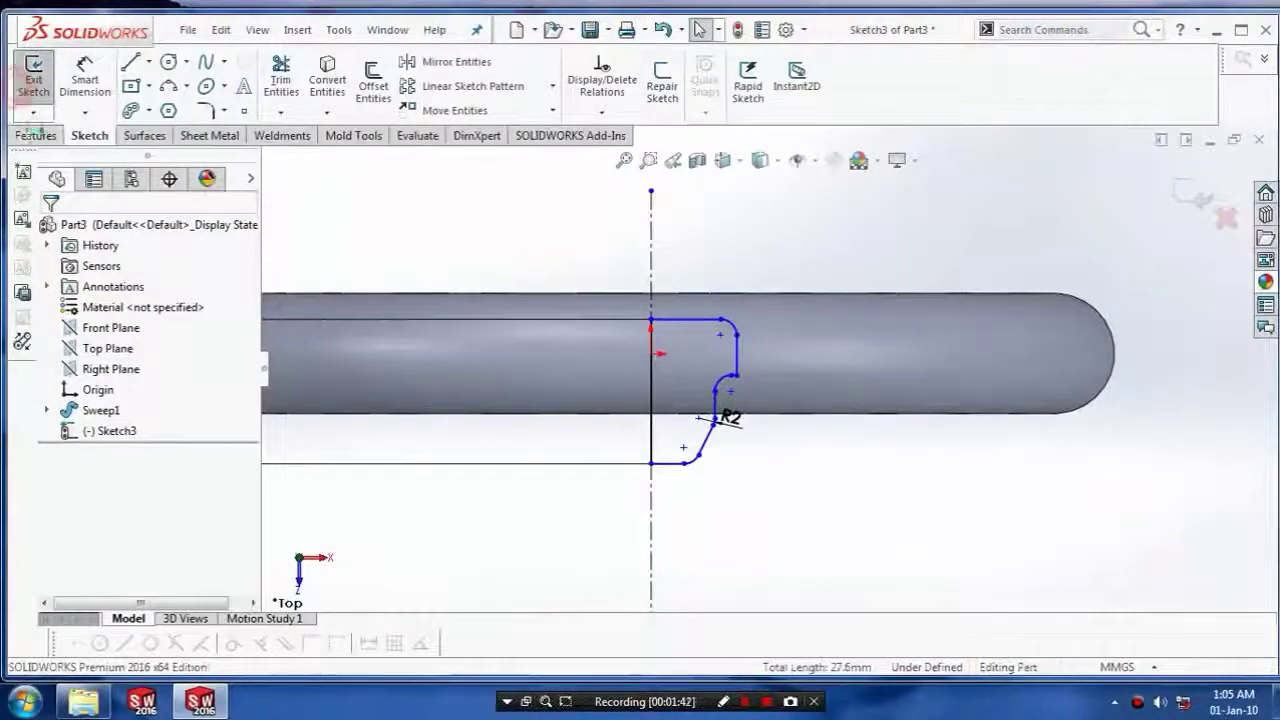
Exit the sketch and revolve the hub profile 360 degrees about the vertical centerline as a boss
click(33, 82)
click(100, 82)
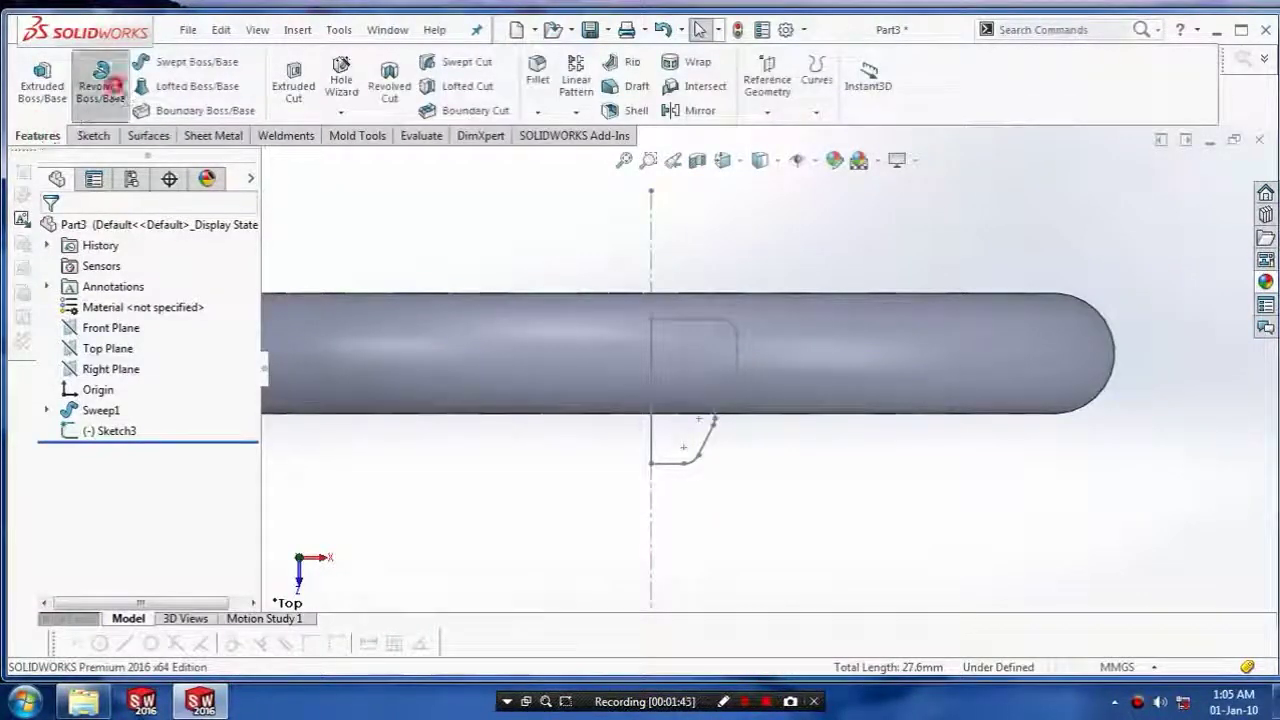
click(657, 405)
middle_drag(657, 420, 650, 495)
scroll(648, 487, up, 3)
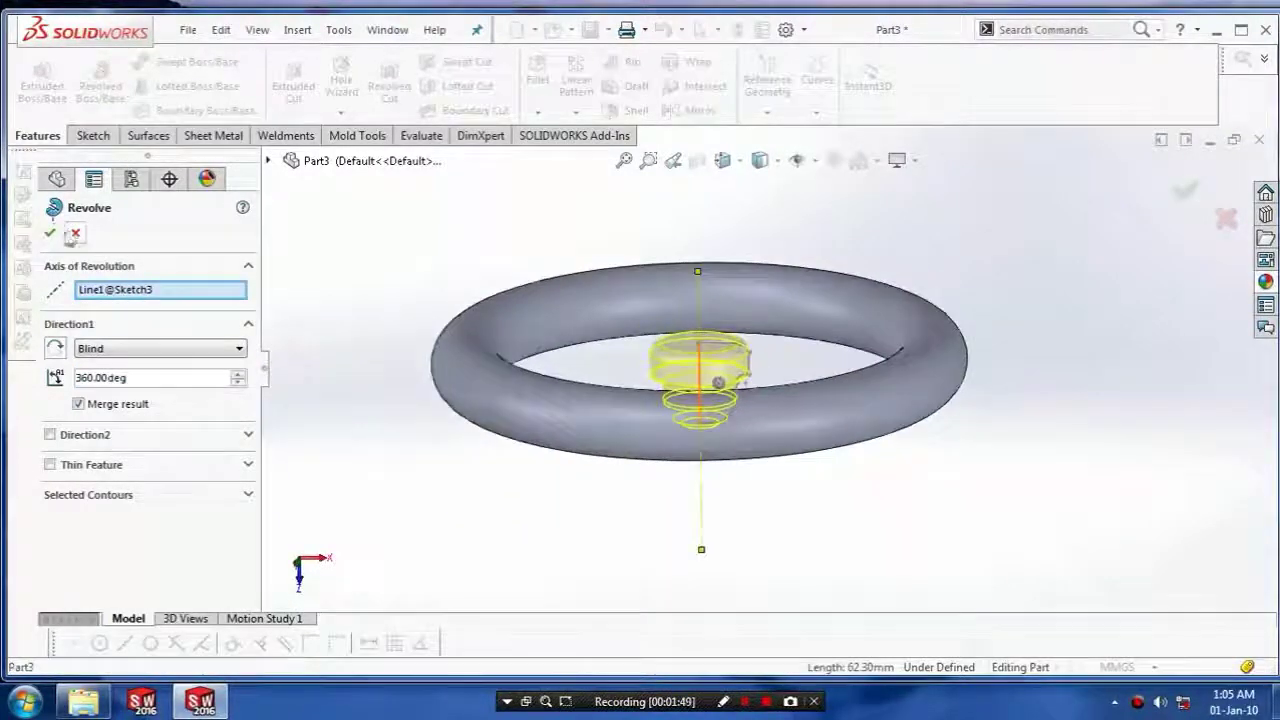
click(52, 236)
middle_drag(289, 320, 408, 368)
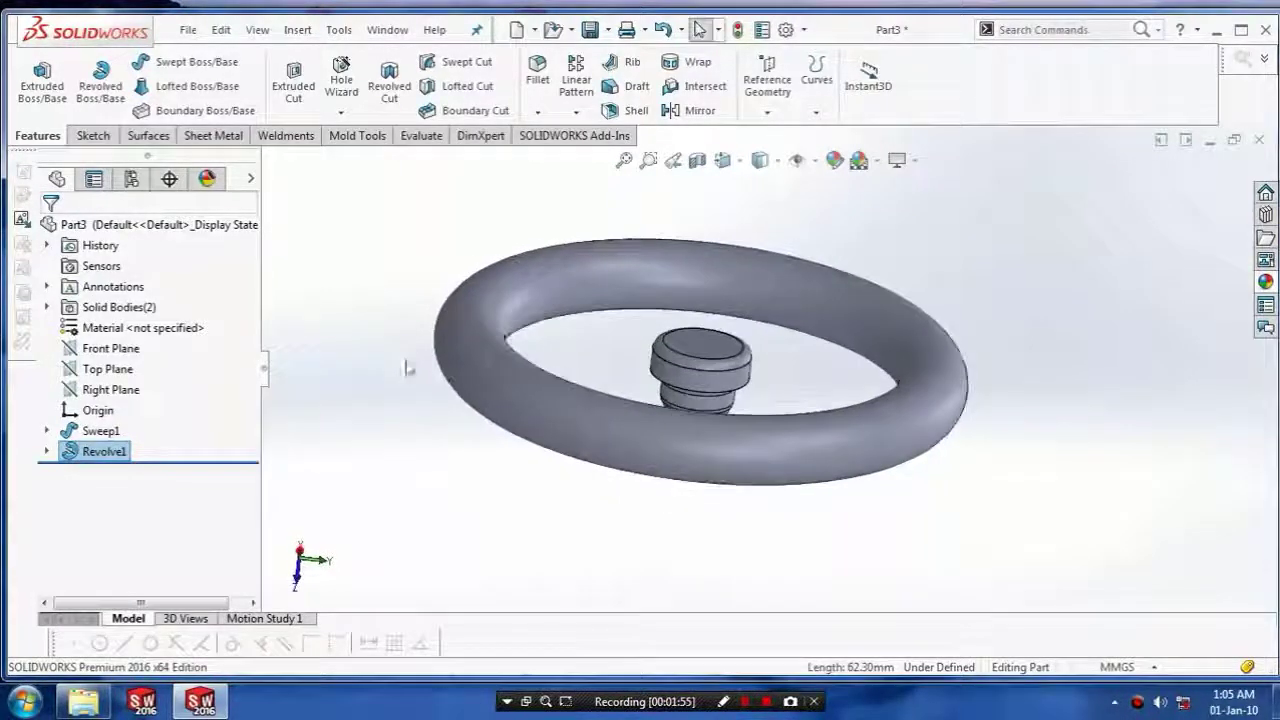
Sketch a four-point S-shaped spline on the Top Plane from the ring's inner edge down to the hub's tapered lower side
right_click(112, 370)
click(195, 347)
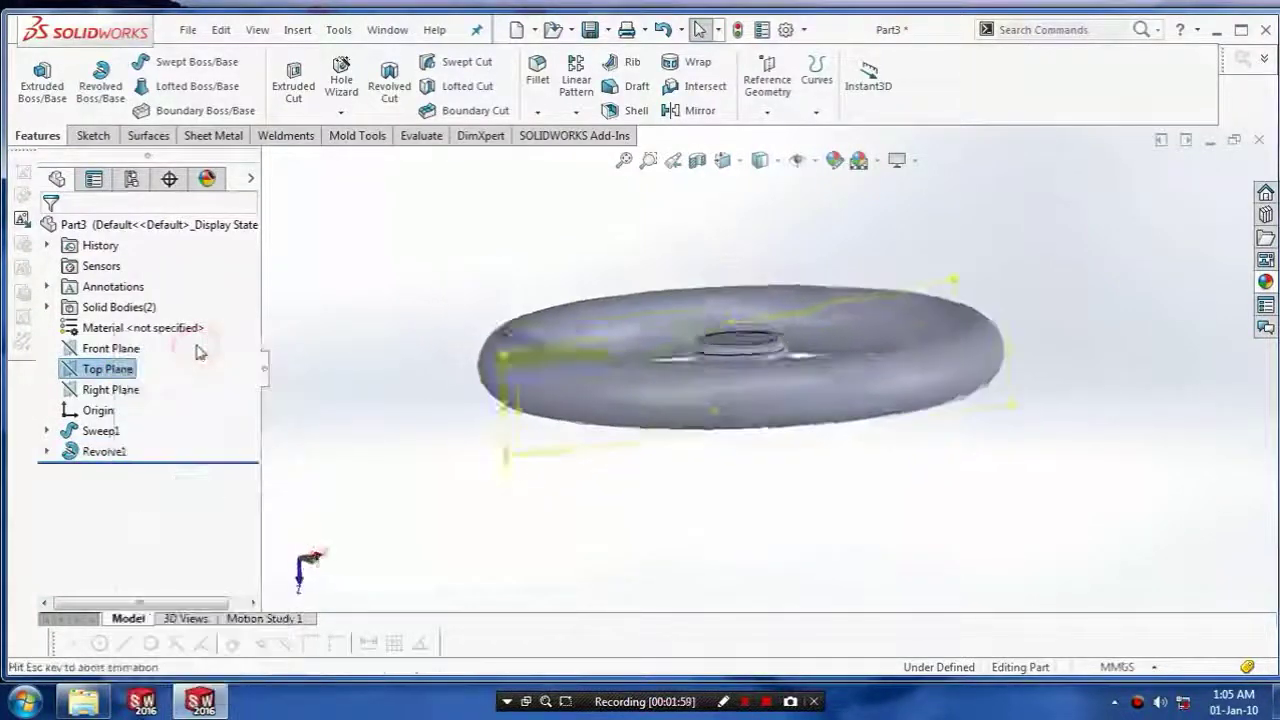
click(92, 136)
click(224, 62)
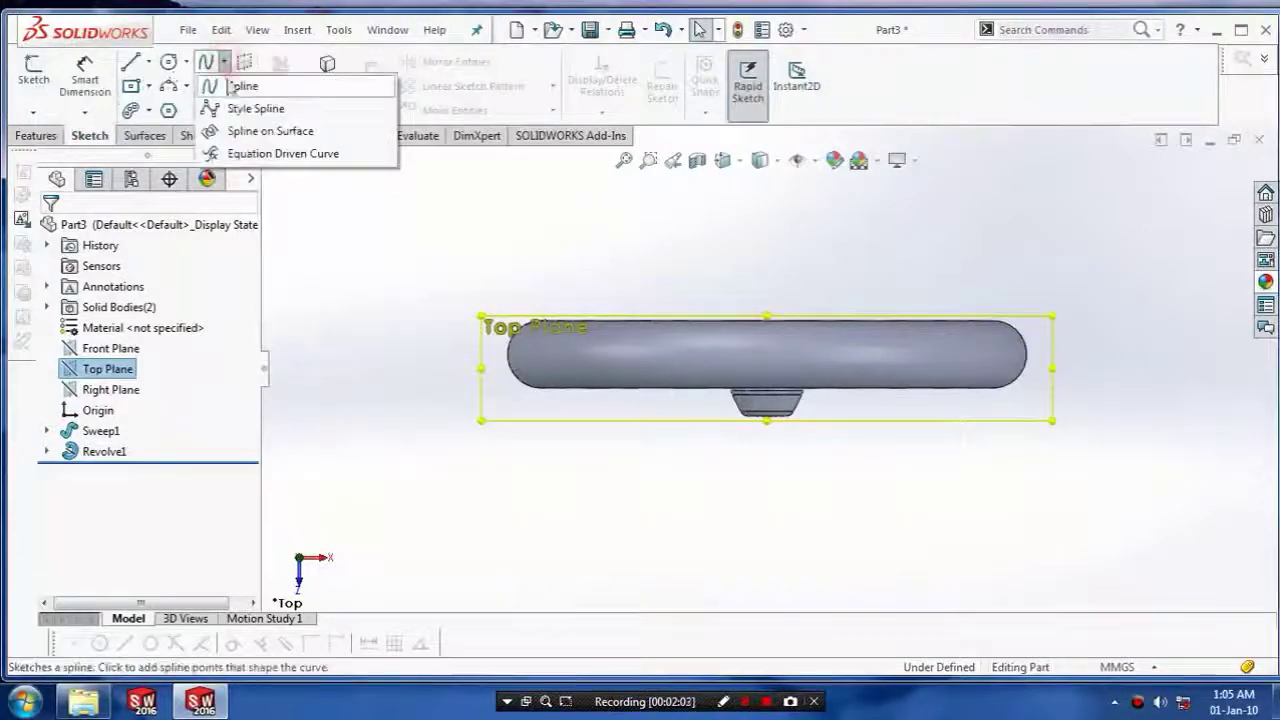
click(240, 87)
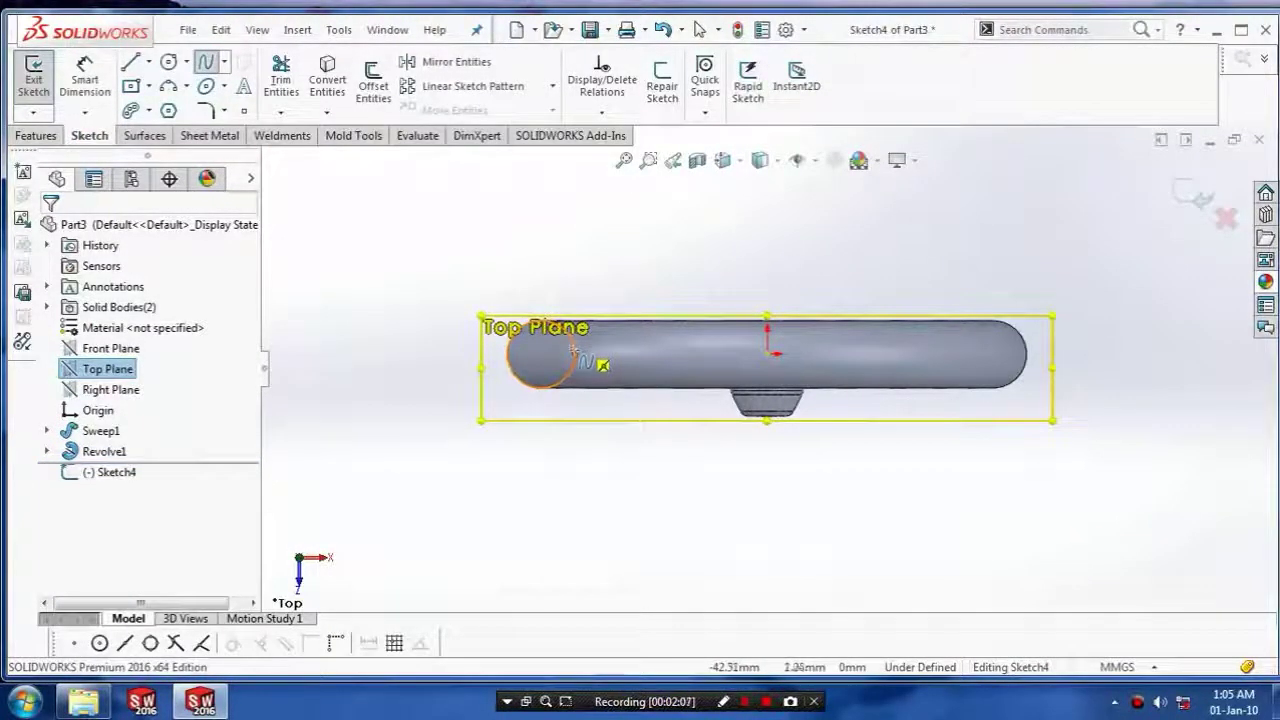
click(576, 352)
click(653, 354)
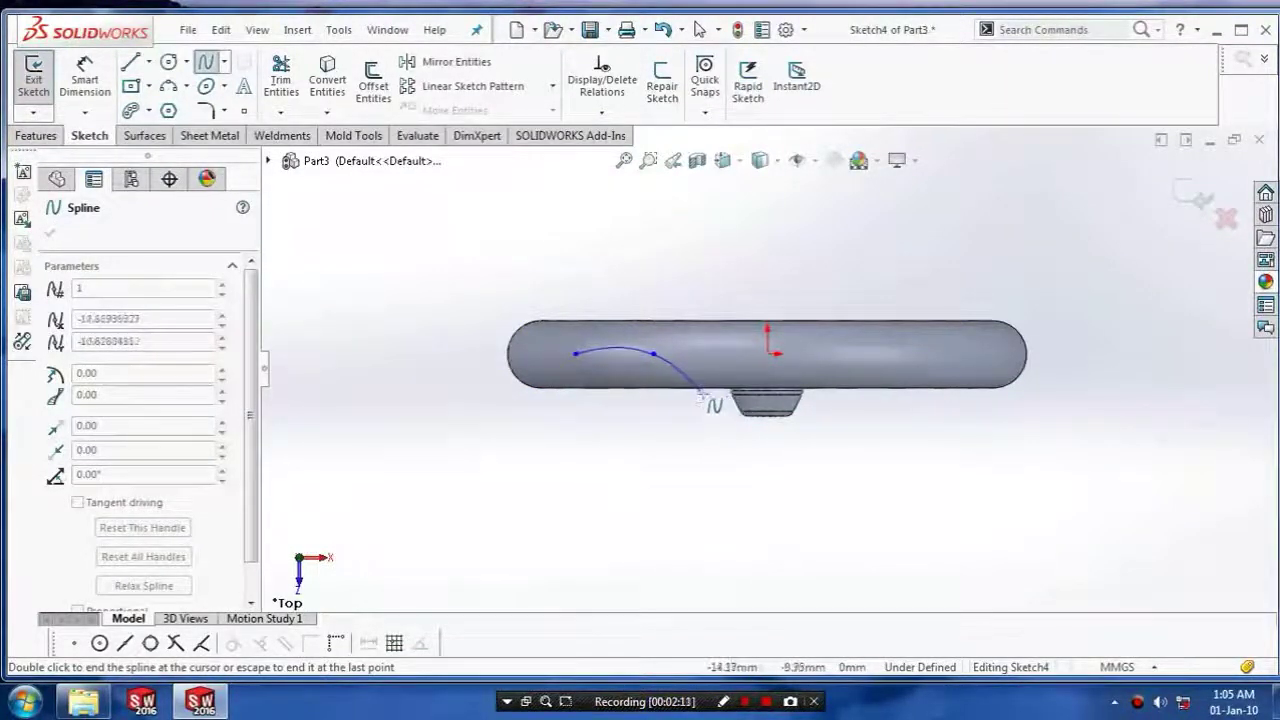
click(717, 394)
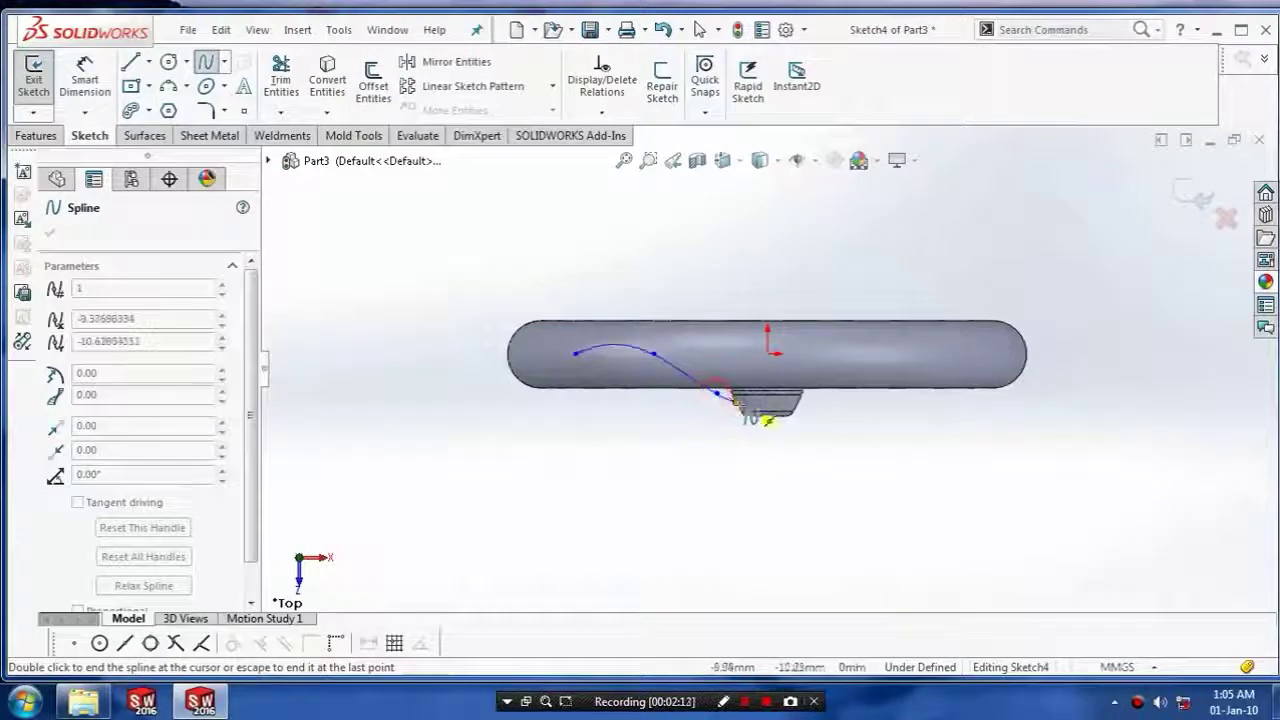
double_click(738, 403)
middle_drag(1050, 291, 1040, 366)
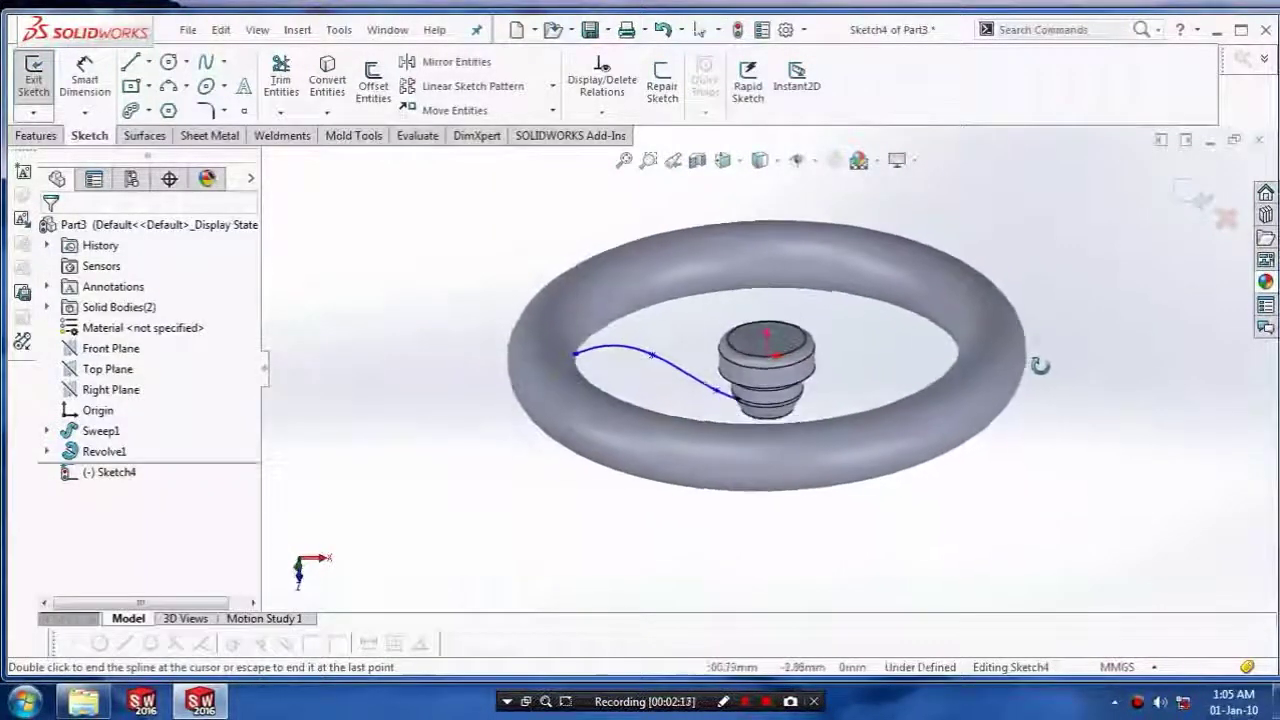
click(1190, 198)
Create a reference plane through the spline's start point at the ring and perpendicular to the spline
mouse_move(1006, 451)
middle_down()
mouse_move(966, 461)
mouse_move(994, 480)
mouse_move(943, 509)
mouse_move(843, 511)
middle_up()
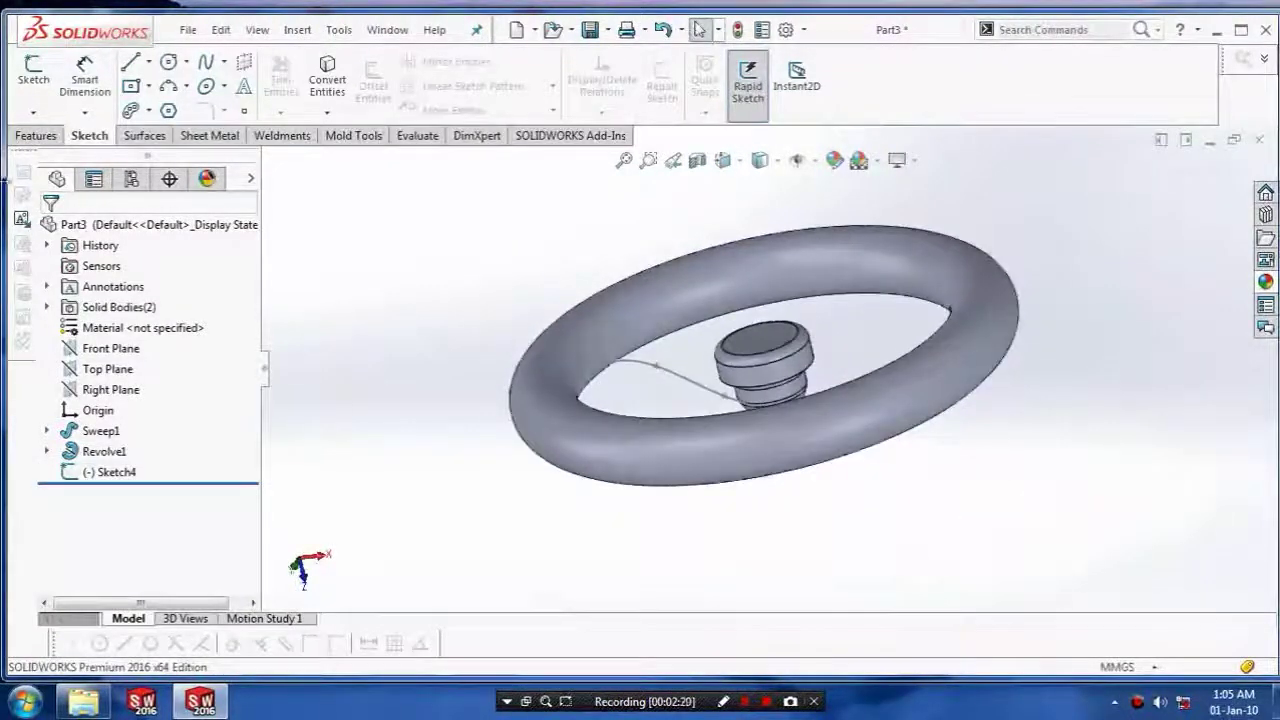
click(42, 136)
click(767, 112)
click(762, 128)
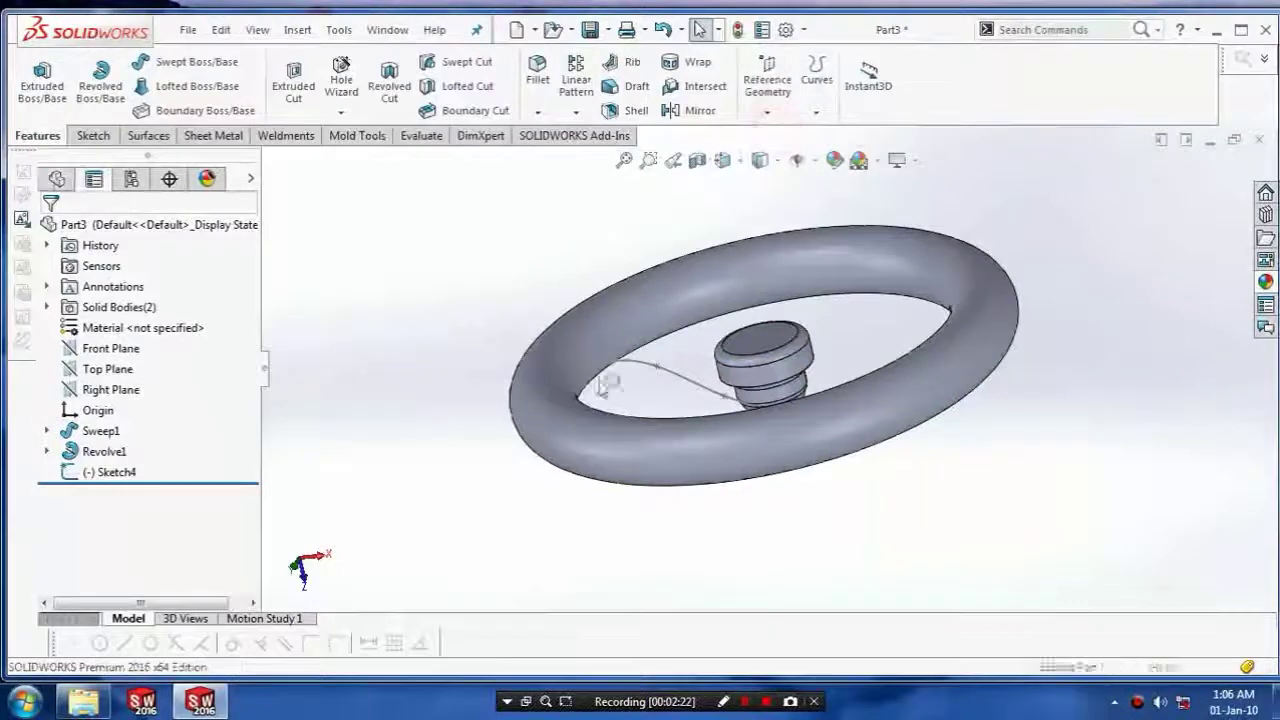
click(581, 375)
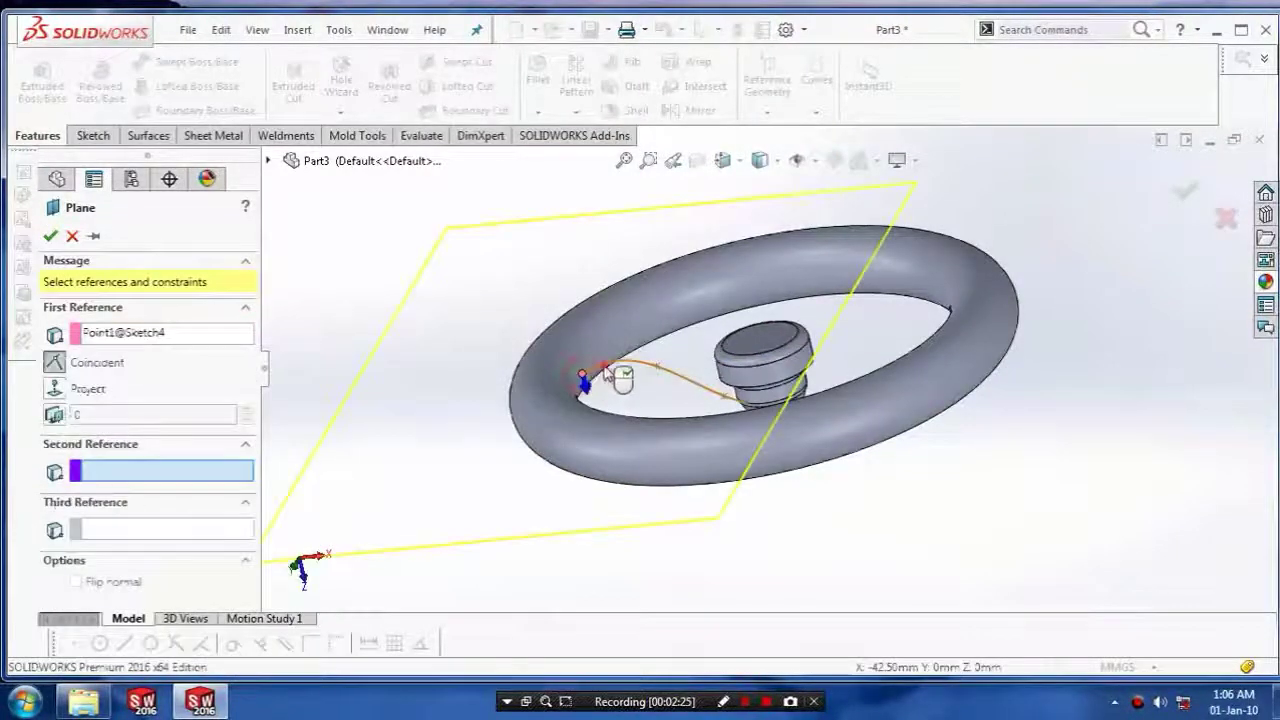
click(610, 366)
middle_drag(480, 437, 523, 423)
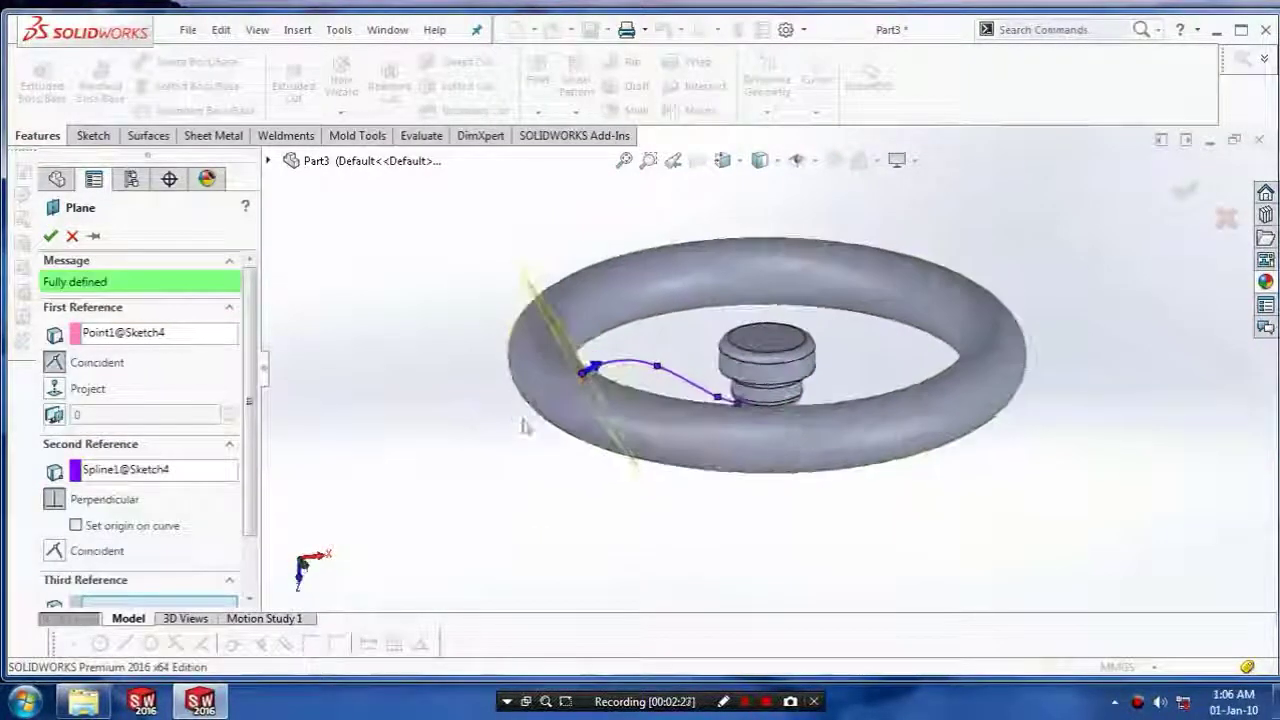
click(50, 236)
Sketch a circle about 4 mm in diameter on the new plane, centred on the sketch origin at the spline's ring end
scroll(692, 335, up, 2)
middle_drag(695, 339, 650, 356)
scroll(705, 346, down, 2)
scroll(710, 355, down, 3)
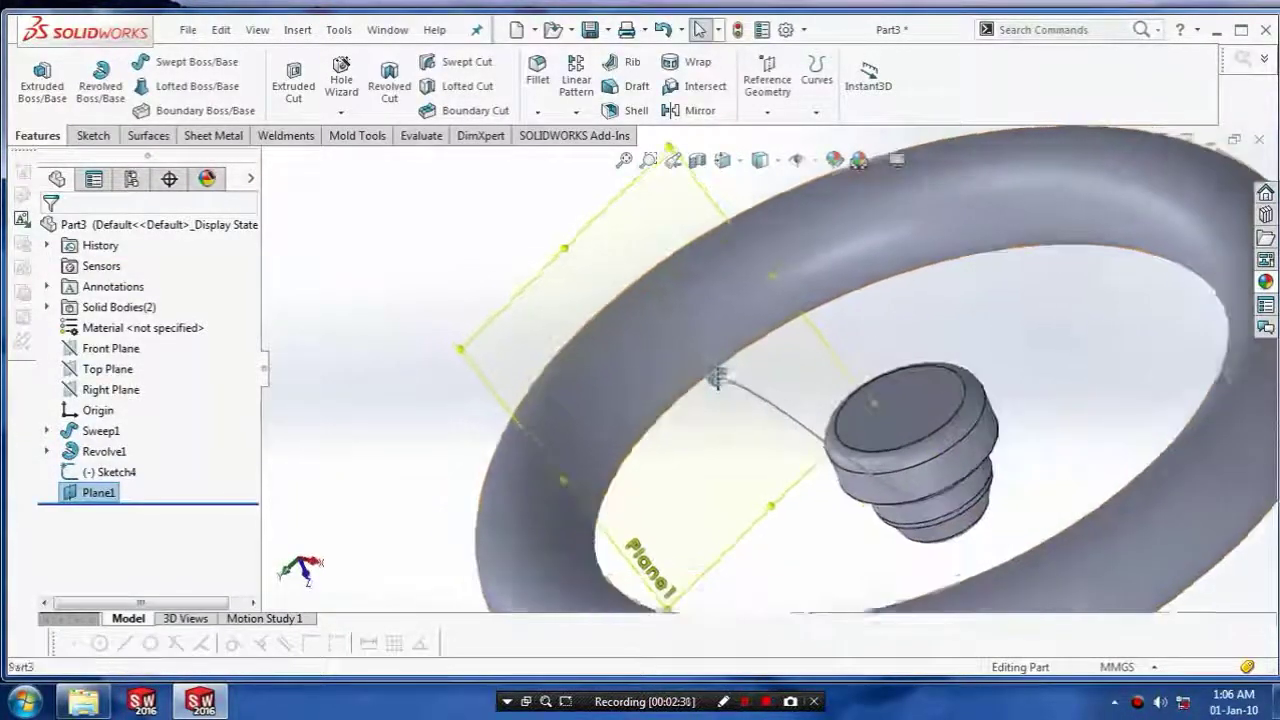
click(93, 135)
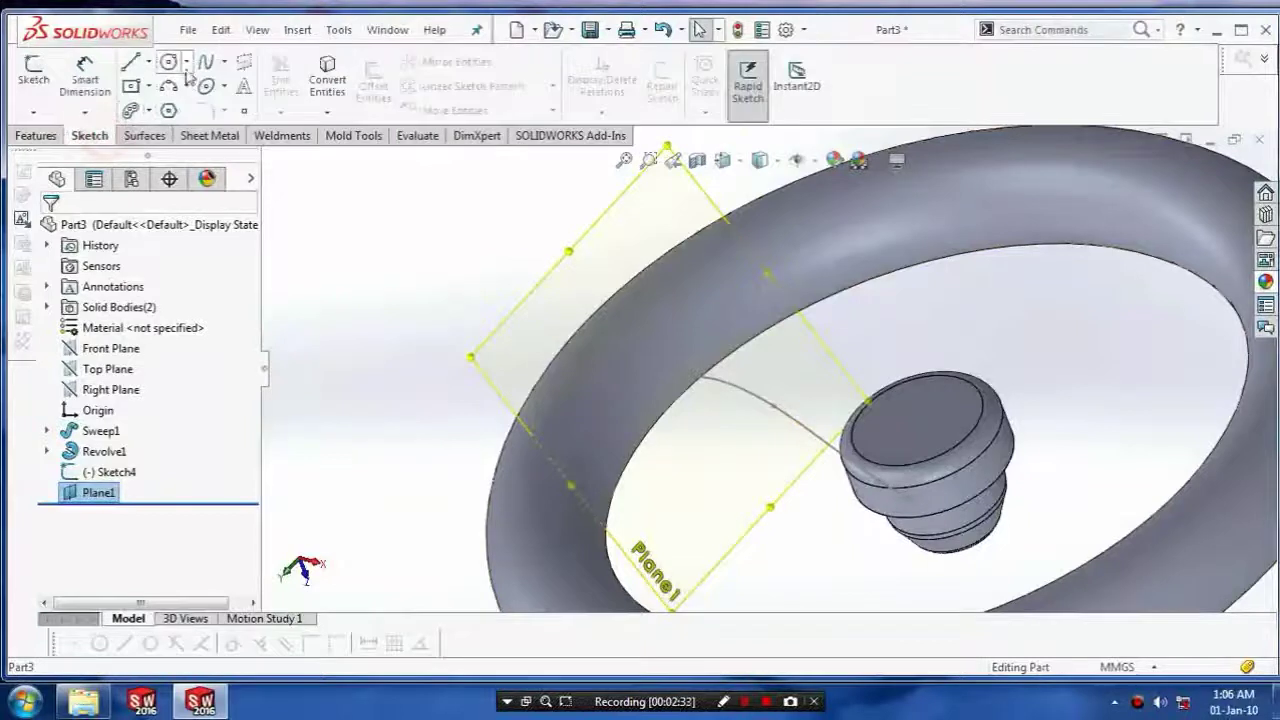
click(169, 62)
click(667, 380)
click(692, 404)
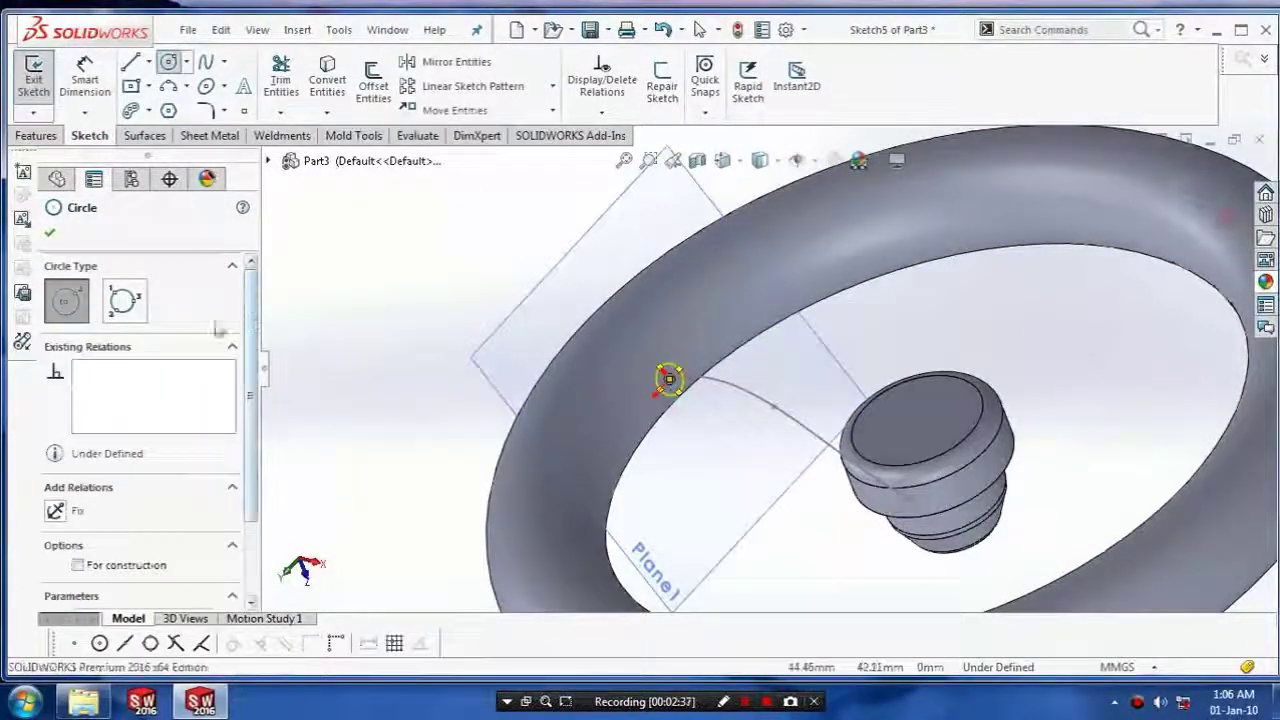
click(49, 232)
Dimension the circle's diameter to 5 mm and exit the sketch
click(78, 86)
click(682, 386)
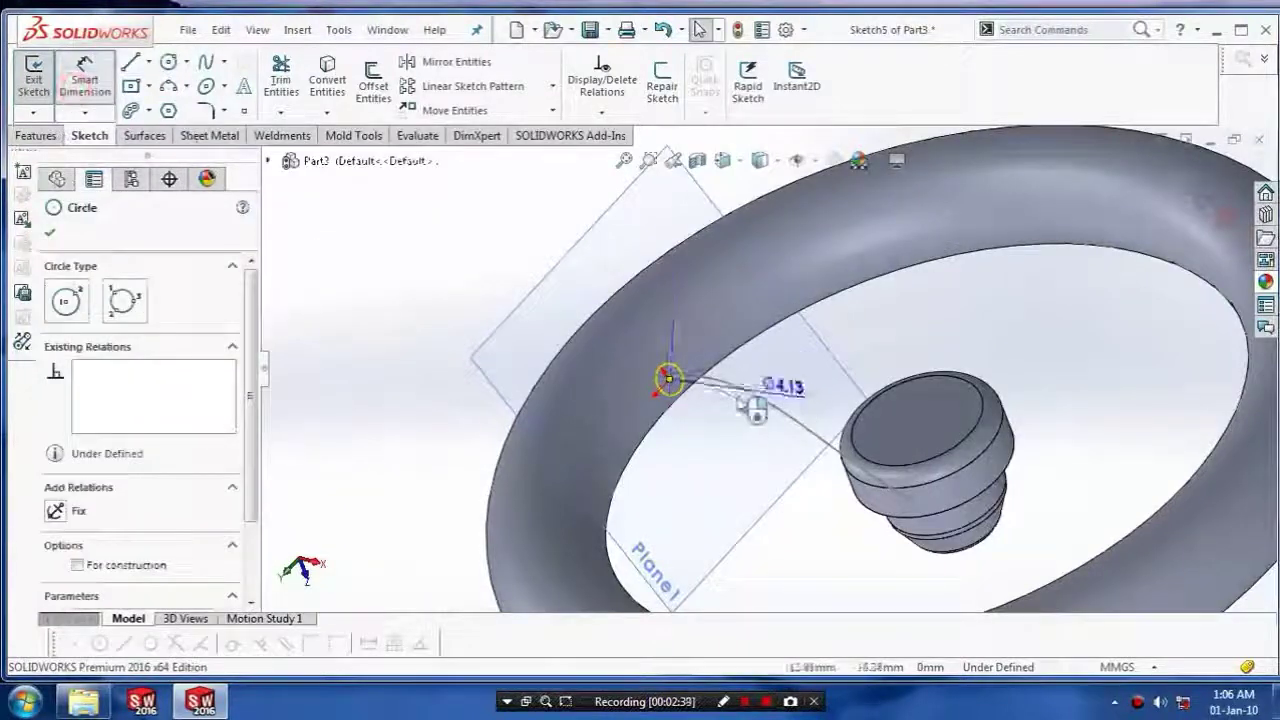
click(595, 288)
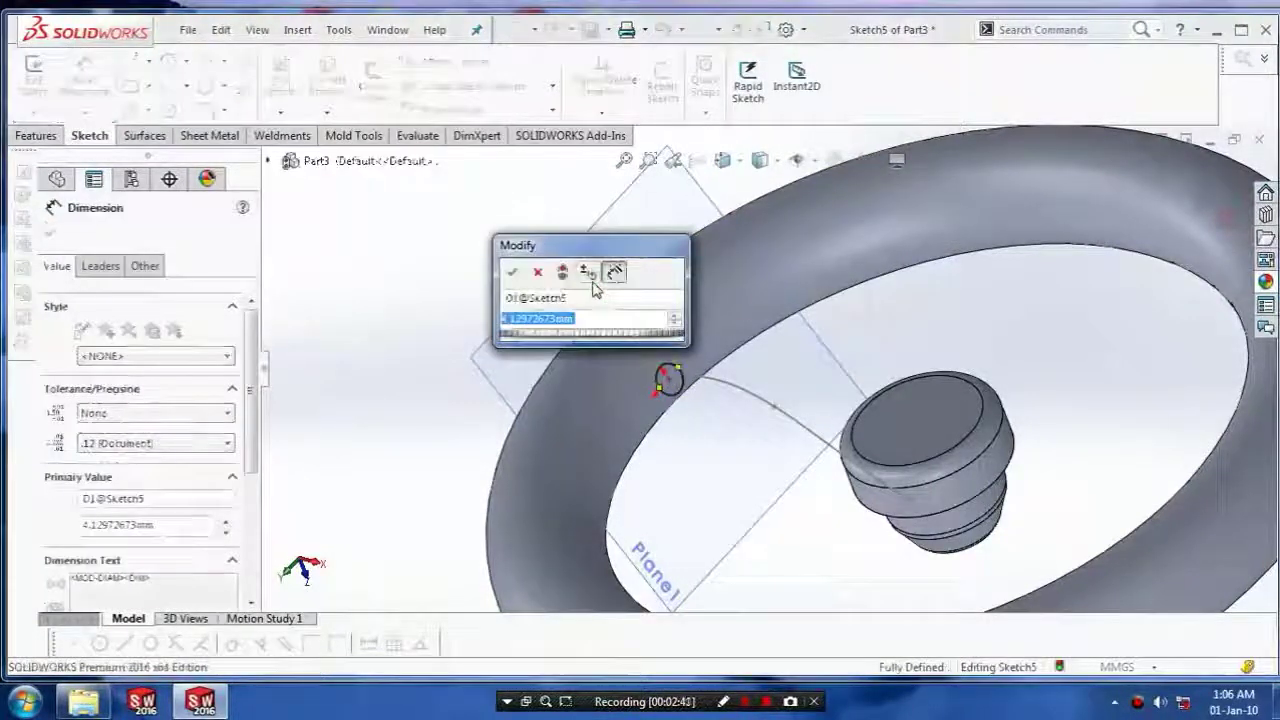
key(Return)
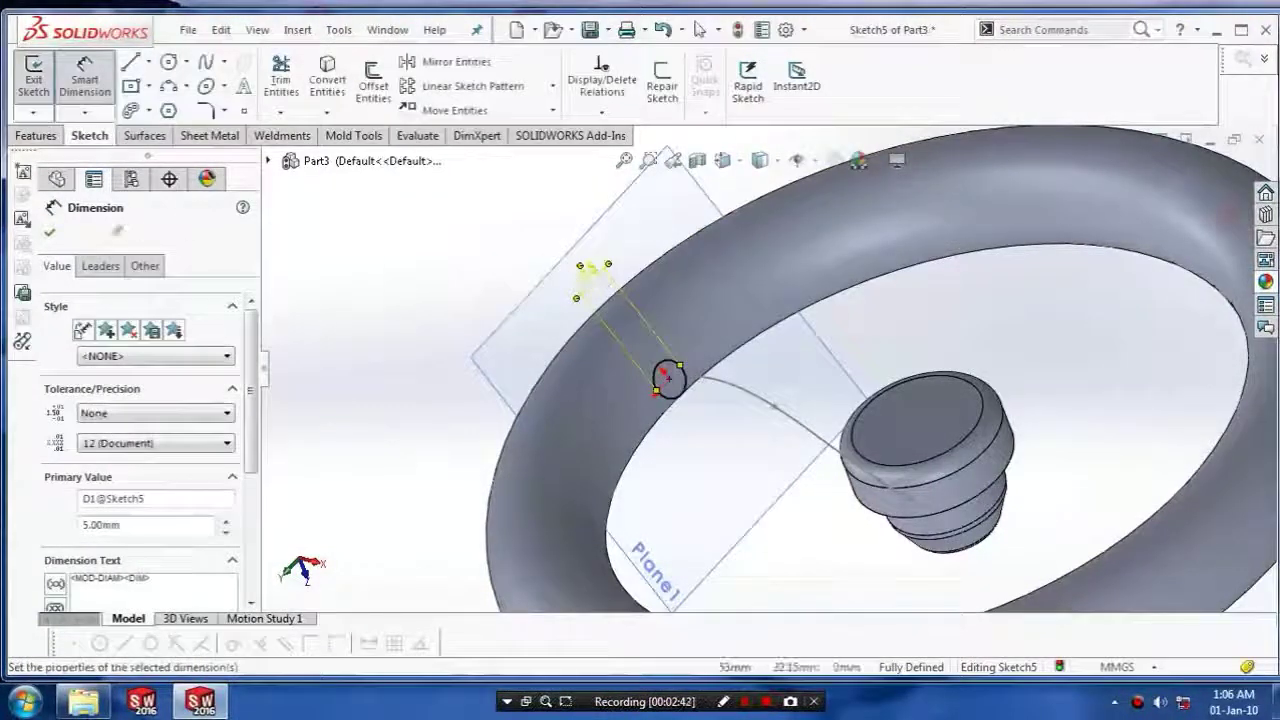
click(48, 234)
scroll(523, 354, up, 5)
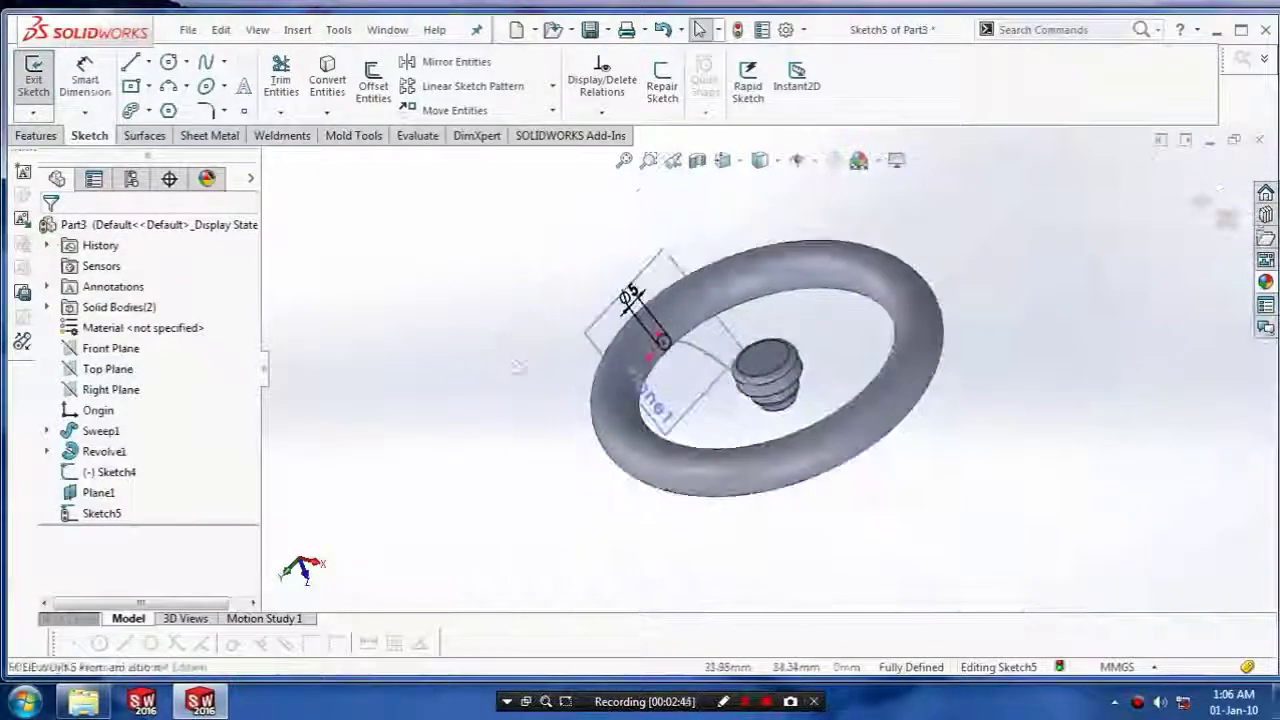
middle_drag(580, 375, 566, 401)
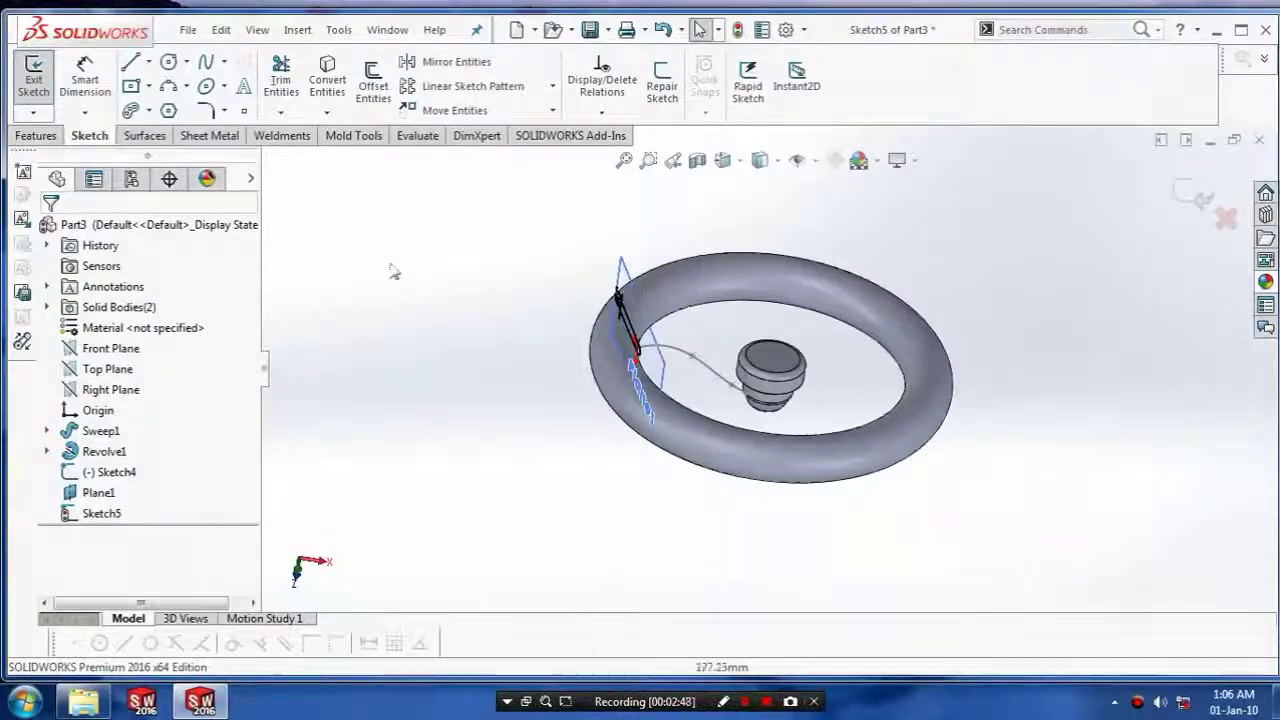
click(33, 80)
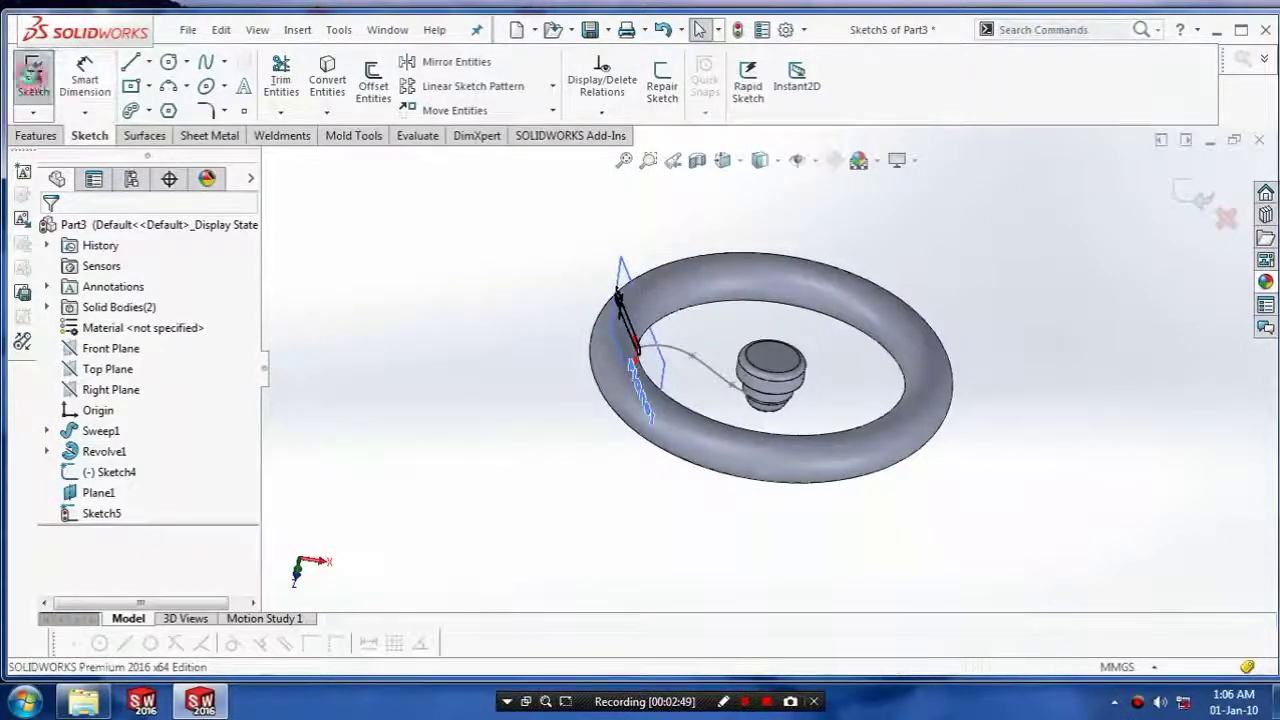
Create a swept boss using the 5 mm circle as profile and the spline as path
click(50, 139)
click(198, 61)
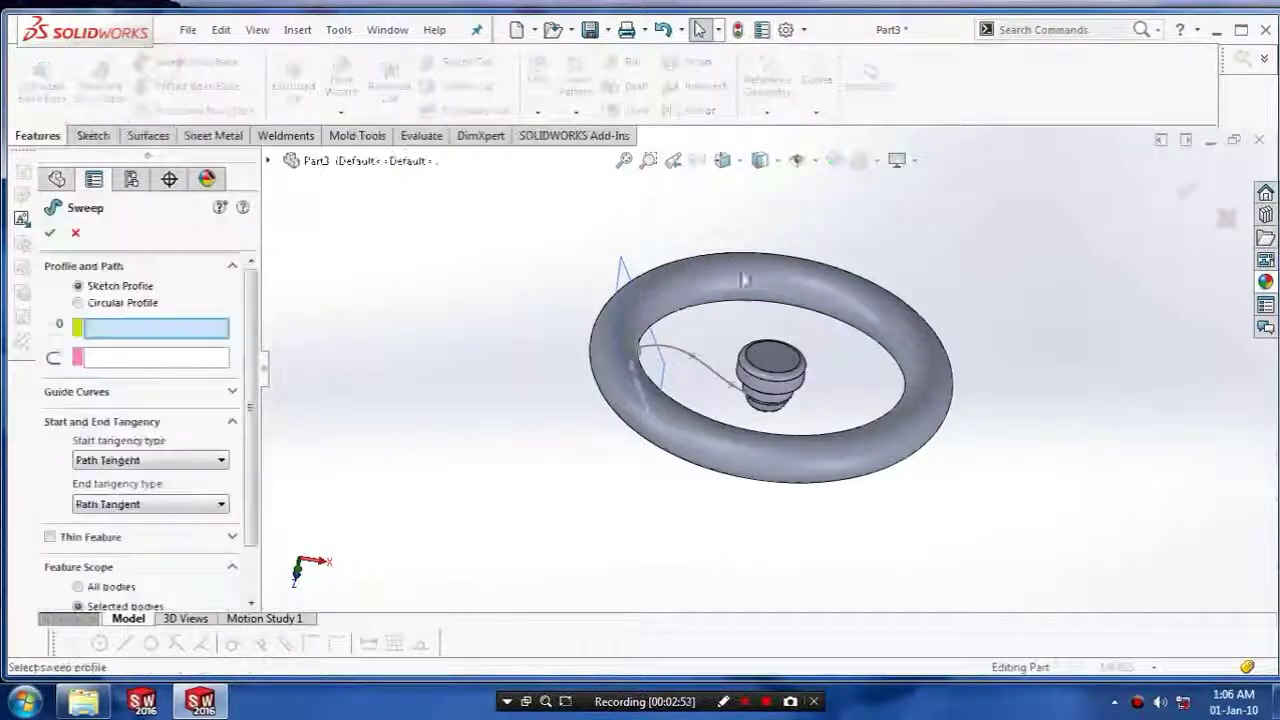
click(639, 356)
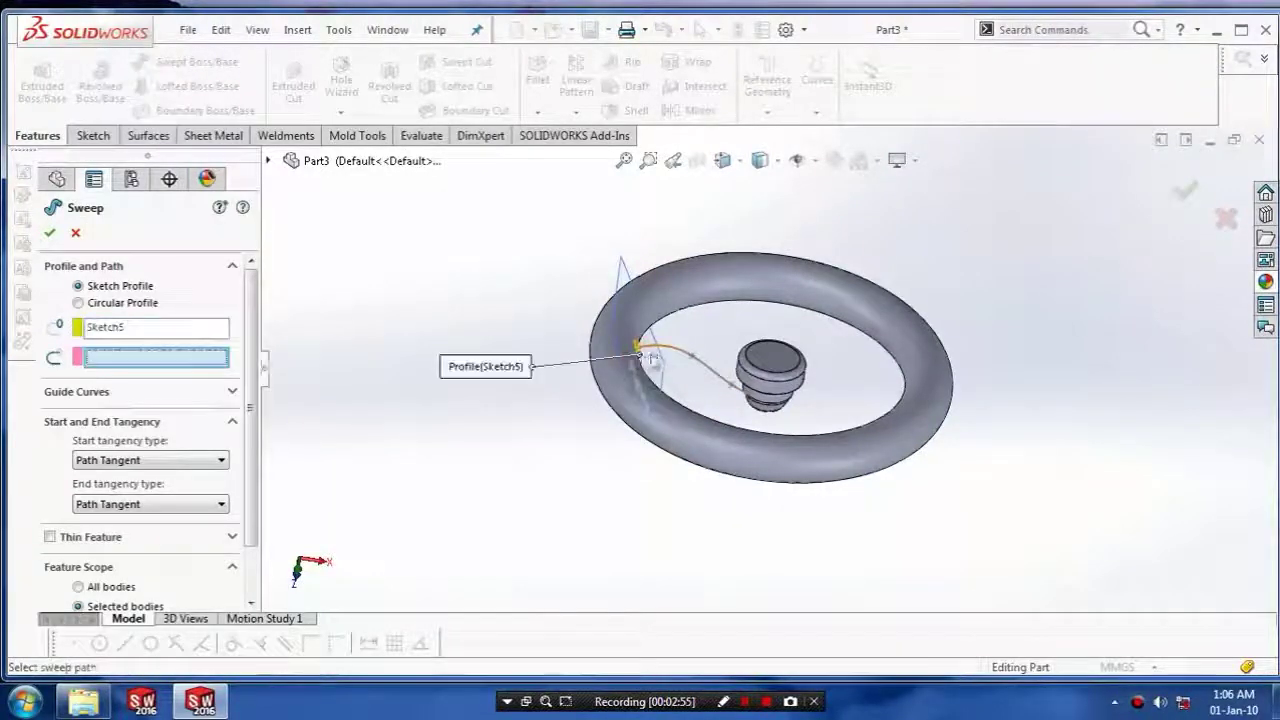
click(693, 360)
middle_drag(657, 462, 620, 440)
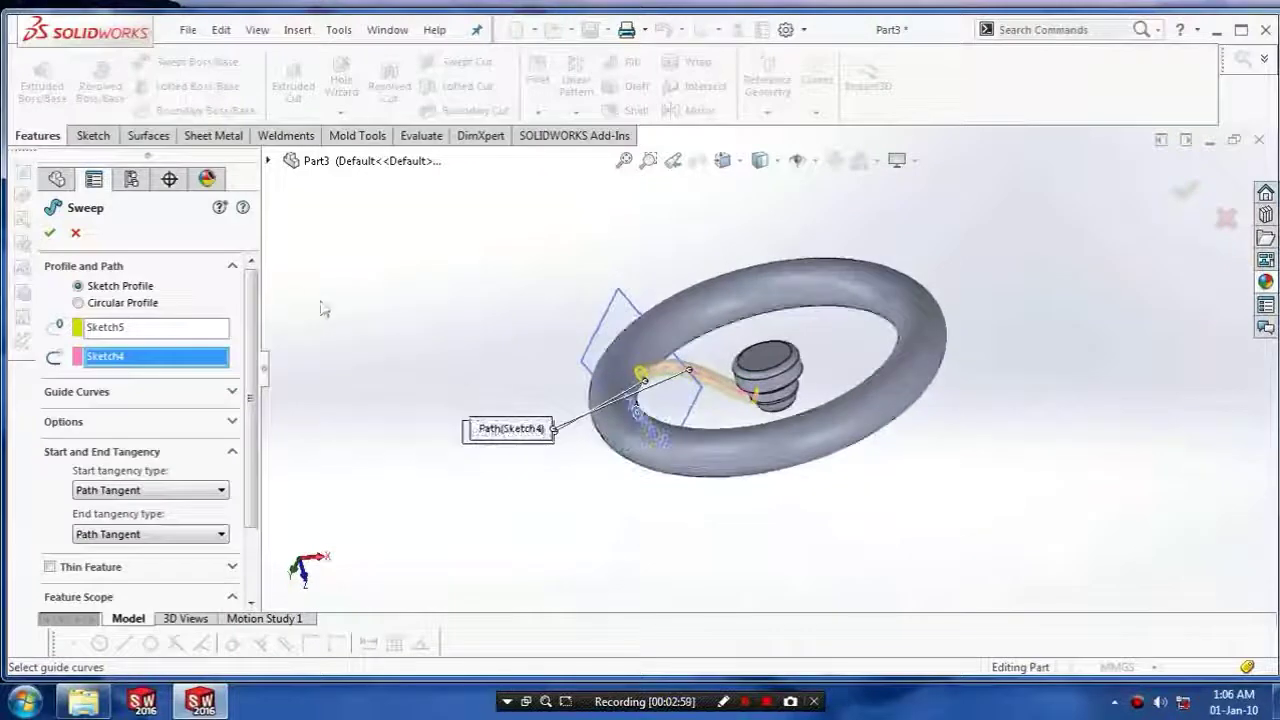
click(47, 235)
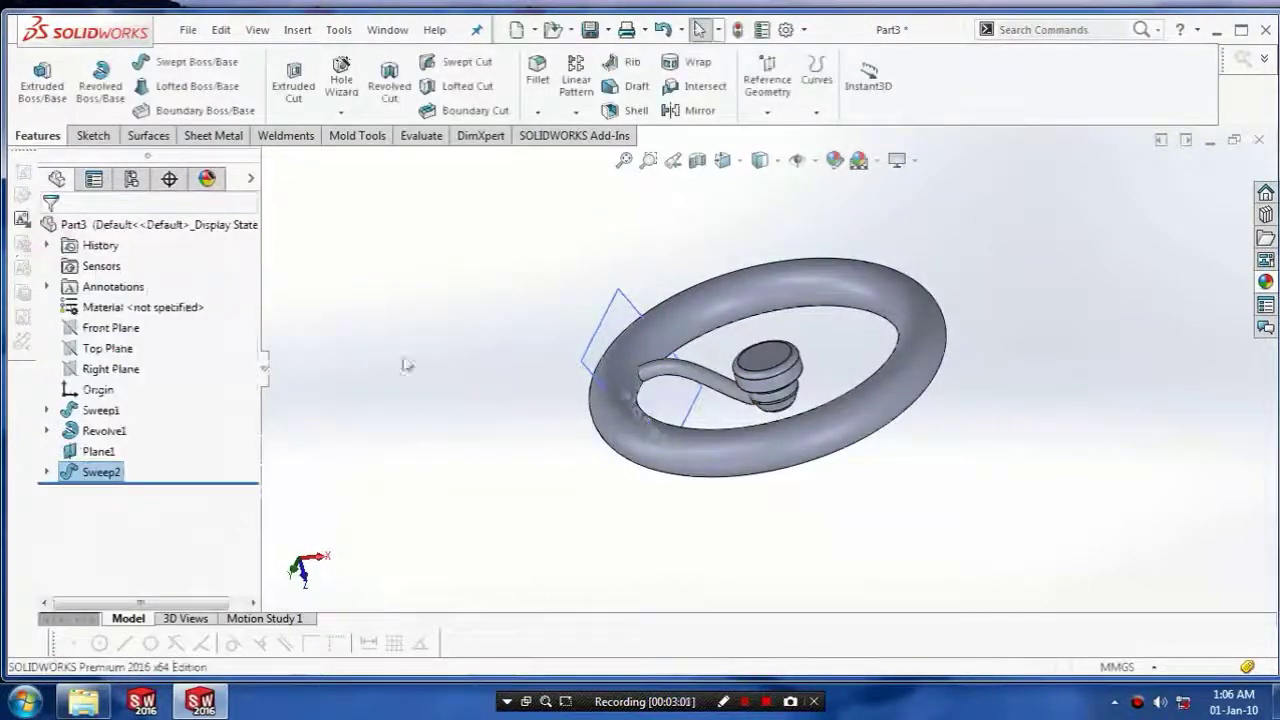
Hide the reference plane at the spoke's ring end
click(604, 334)
right_click(606, 331)
click(663, 302)
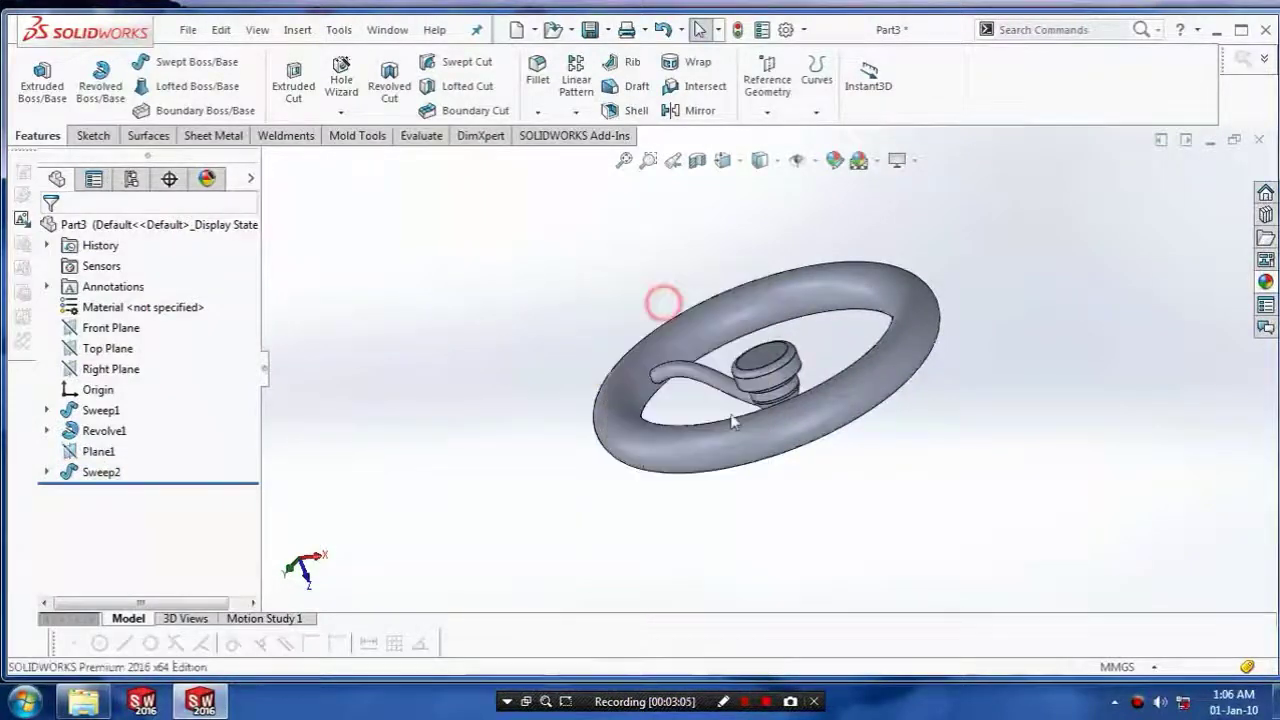
Create a circular pattern of the swept spoke about the hub's circular edge, with 3 equally spaced instances over 360 degrees
scroll(875, 385, up, 3)
middle_drag(875, 387, 886, 451)
scroll(886, 440, down, 4)
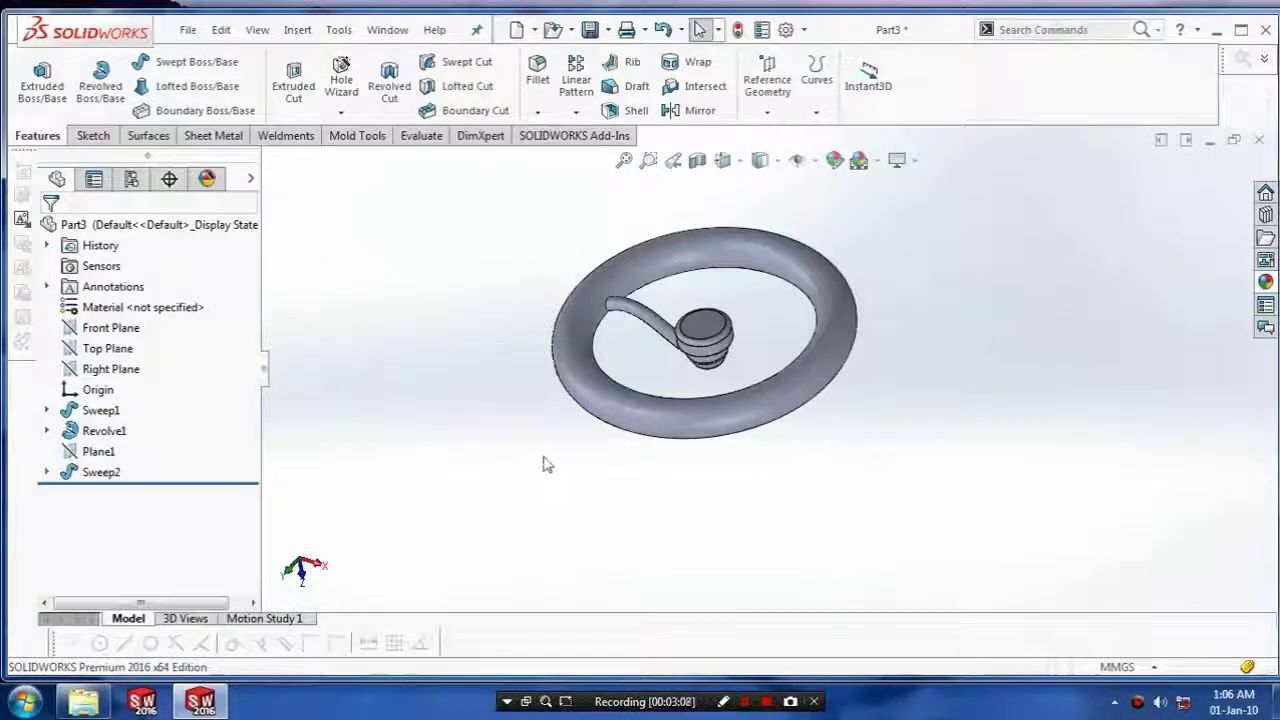
mouse_move(508, 408)
middle_down()
mouse_move(523, 400)
mouse_move(501, 414)
middle_up()
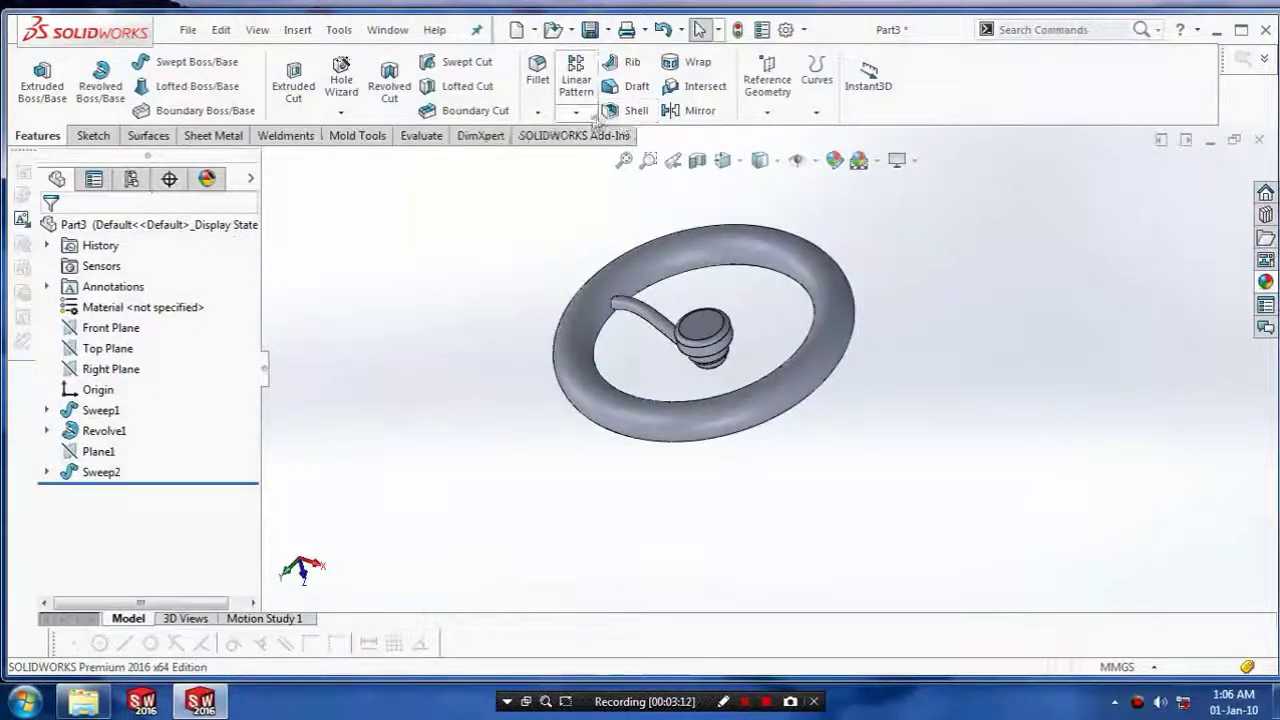
click(576, 111)
click(604, 157)
click(650, 318)
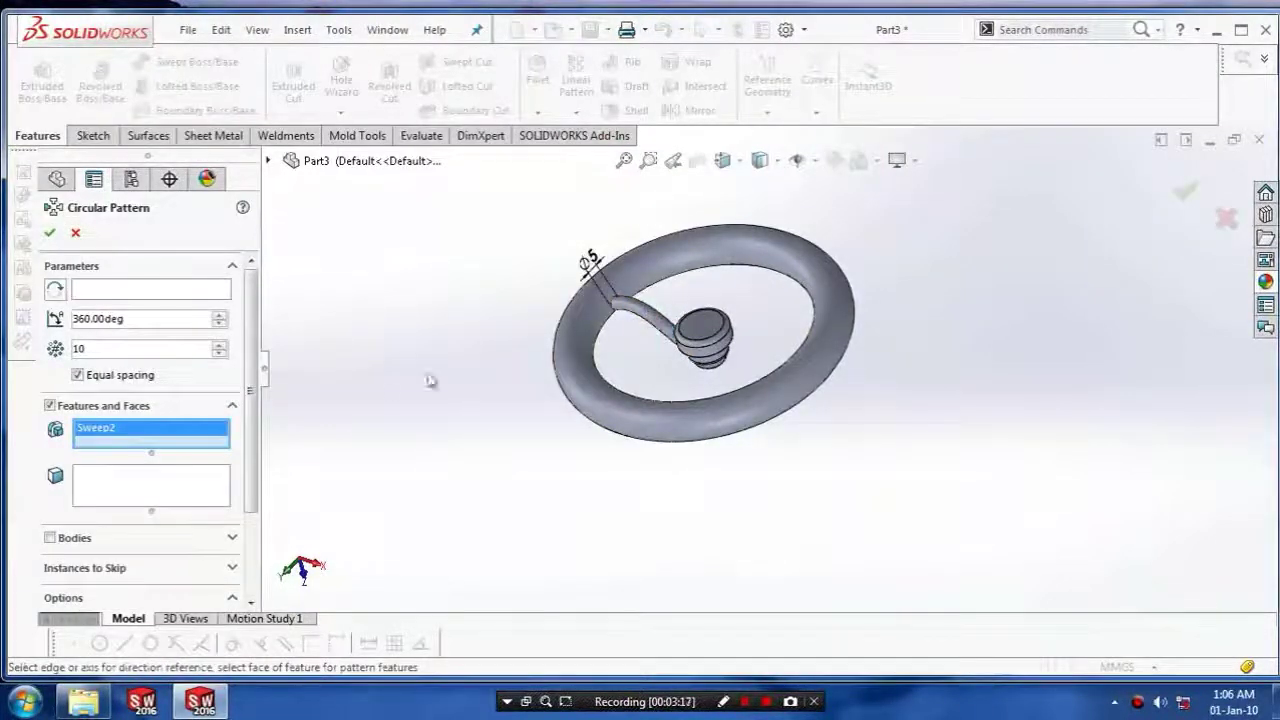
click(182, 293)
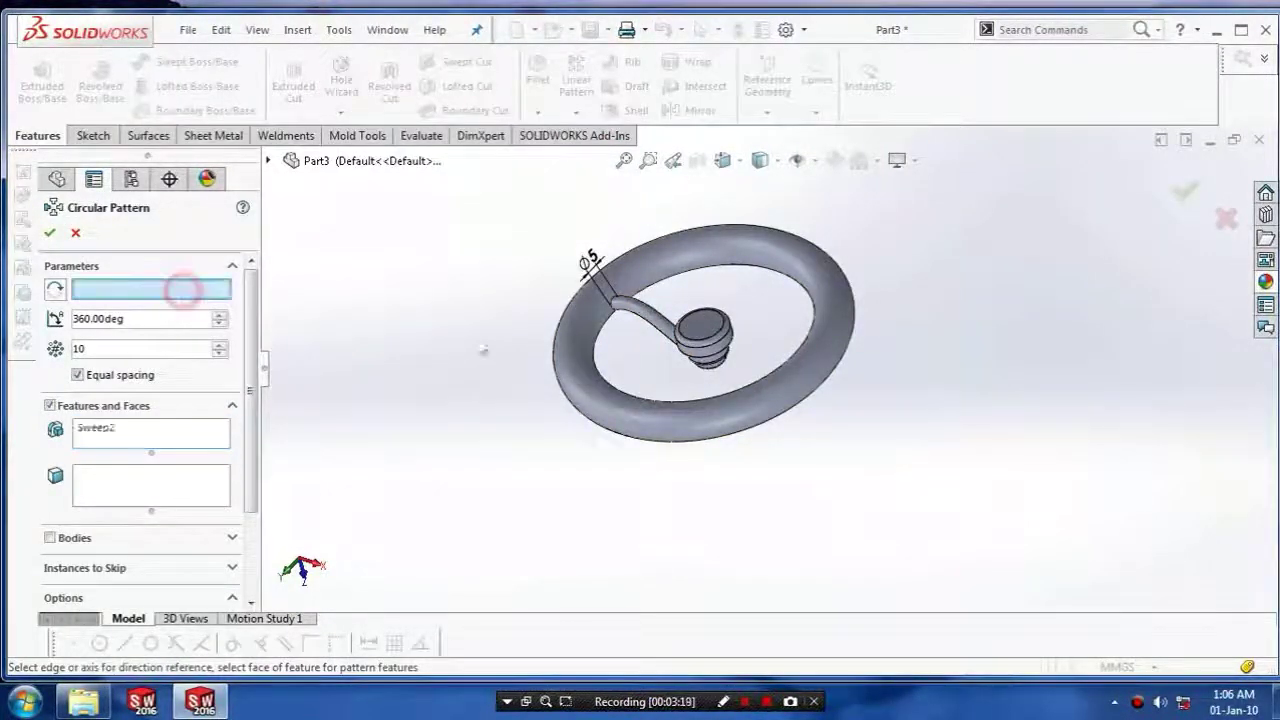
click(716, 343)
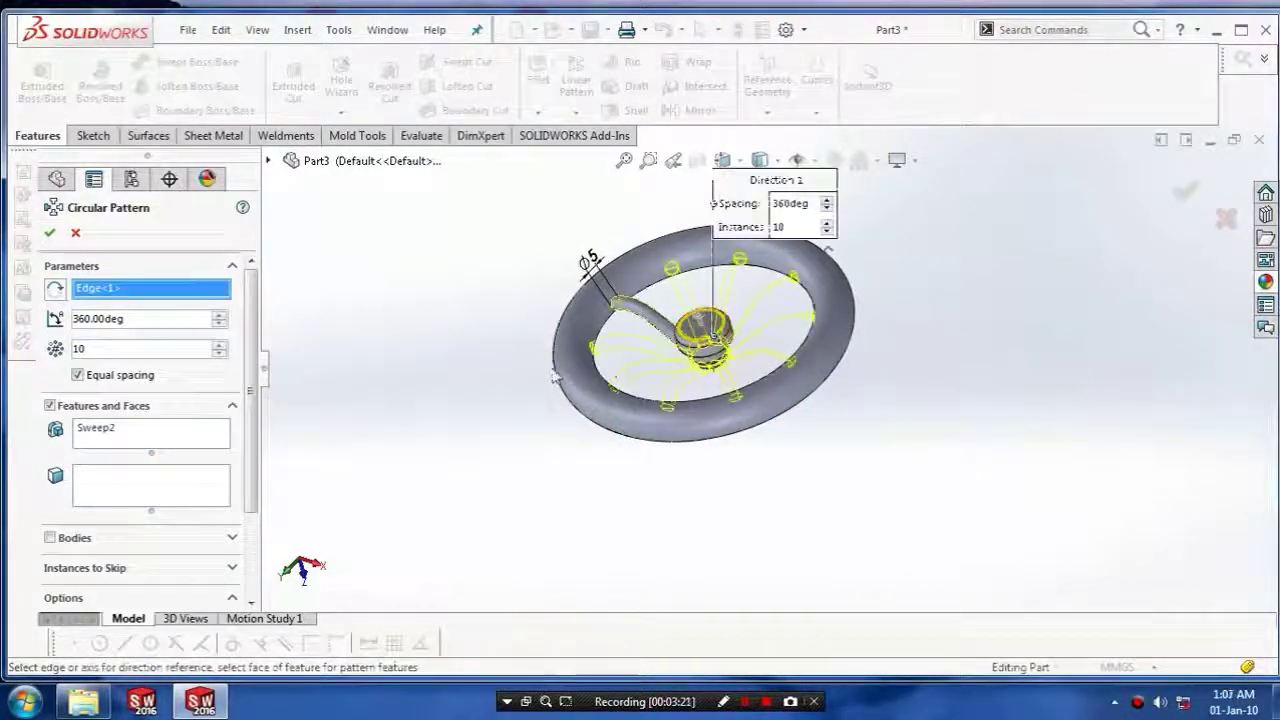
double_click(175, 347)
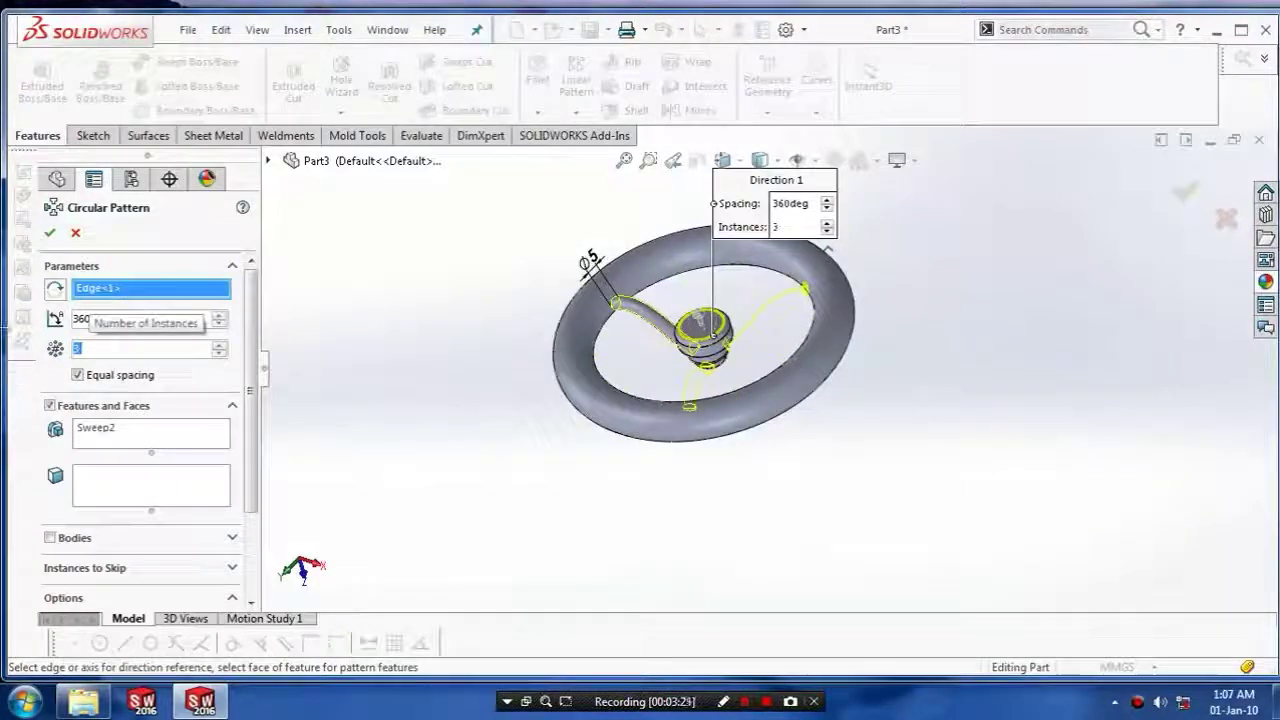
click(49, 232)
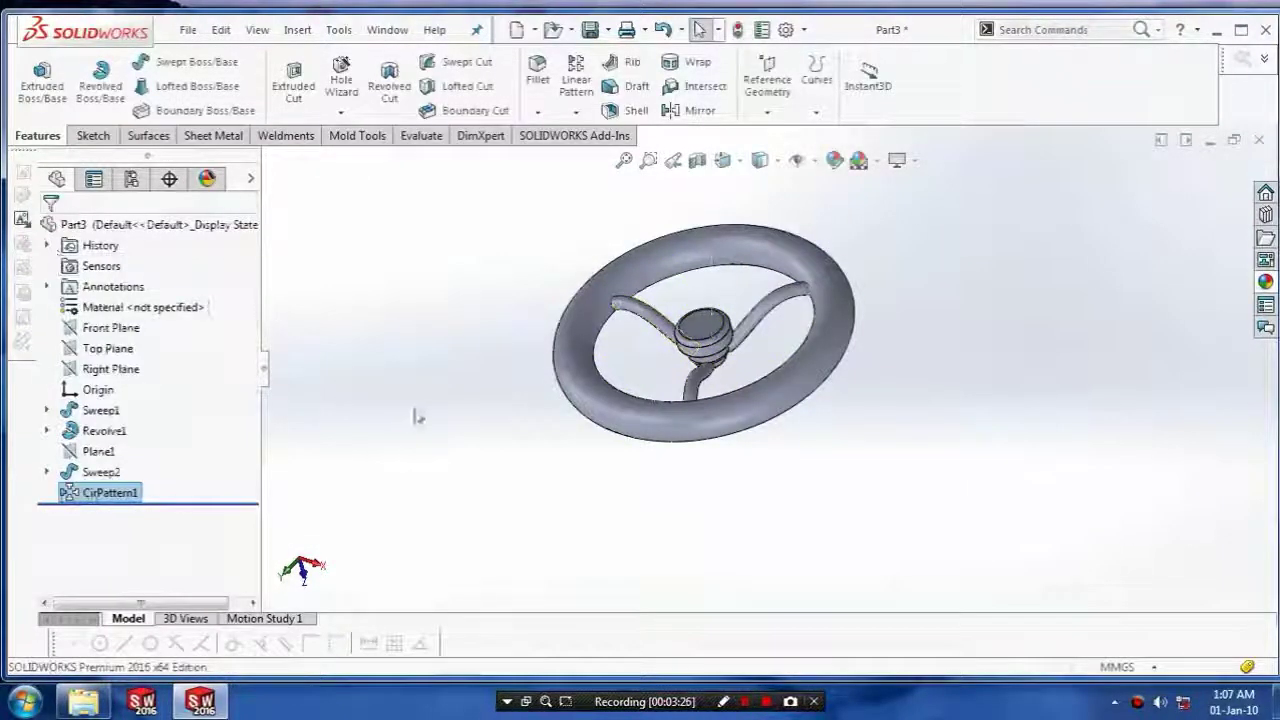
Apply a dark grey colour appearance from the standard swatches to the outer ring's face
middle_drag(455, 418, 448, 421)
scroll(520, 402, down, 4)
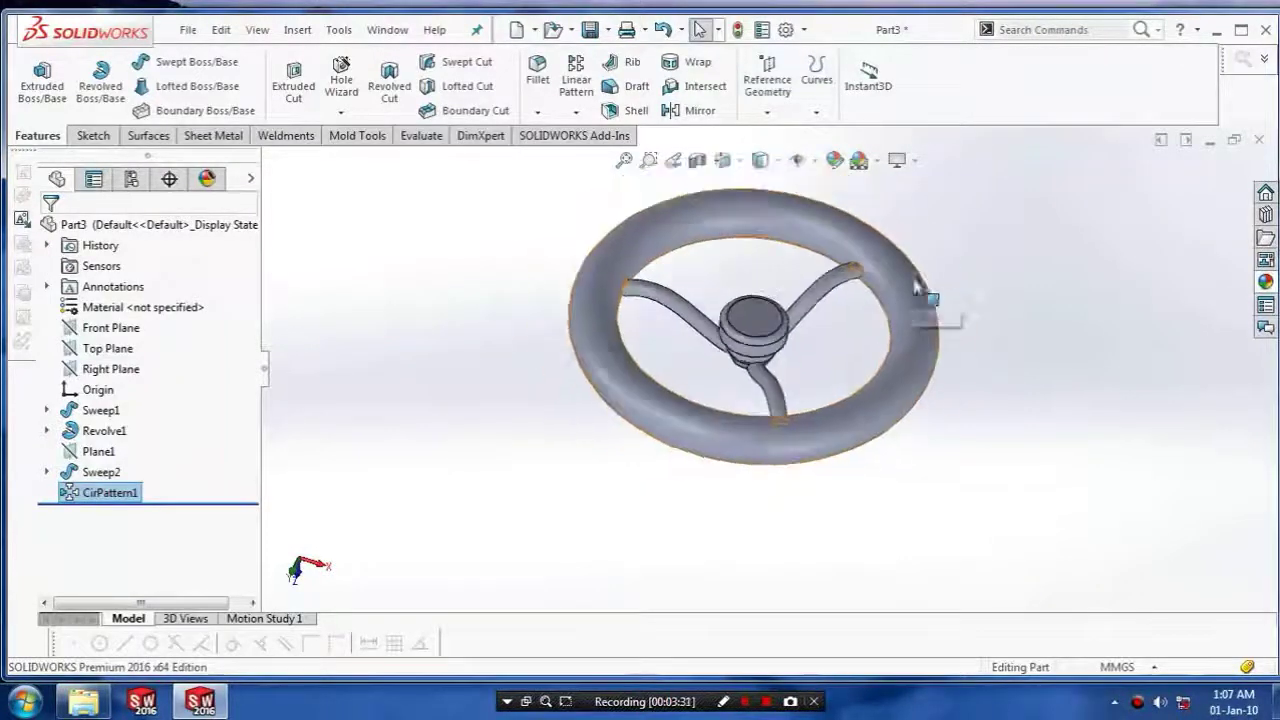
middle_drag(968, 446, 961, 458)
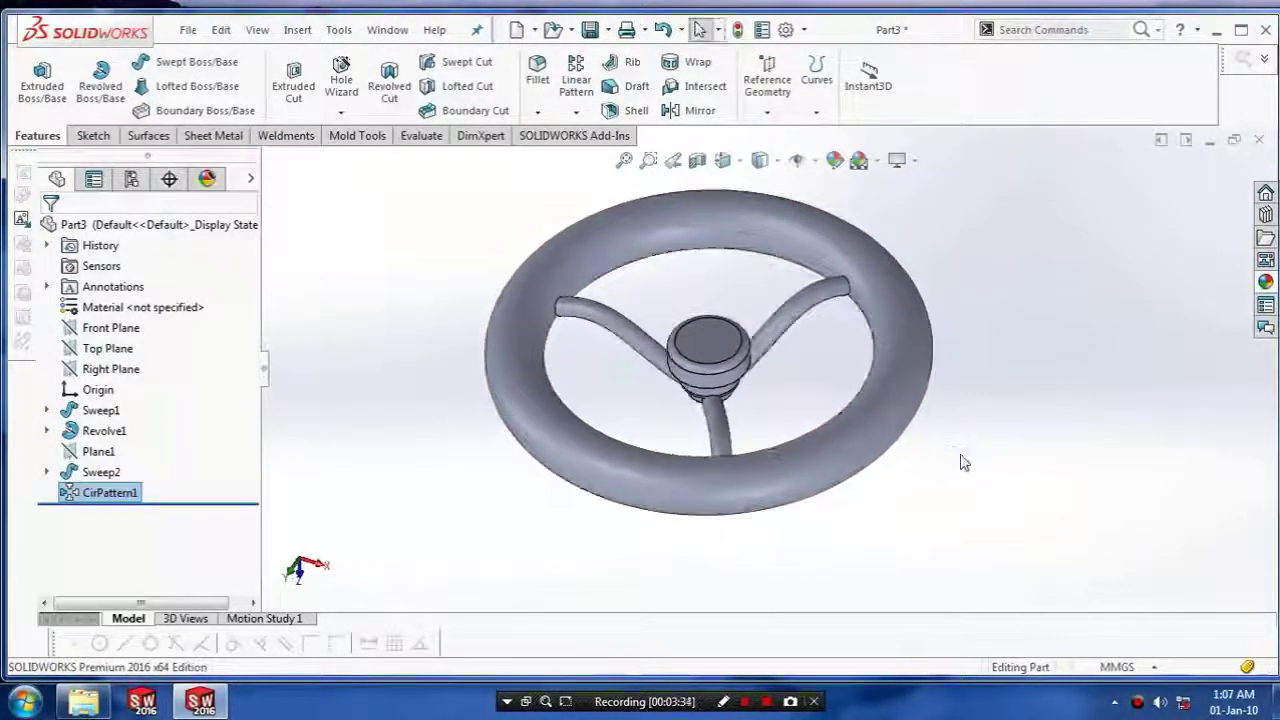
click(928, 391)
right_click(921, 391)
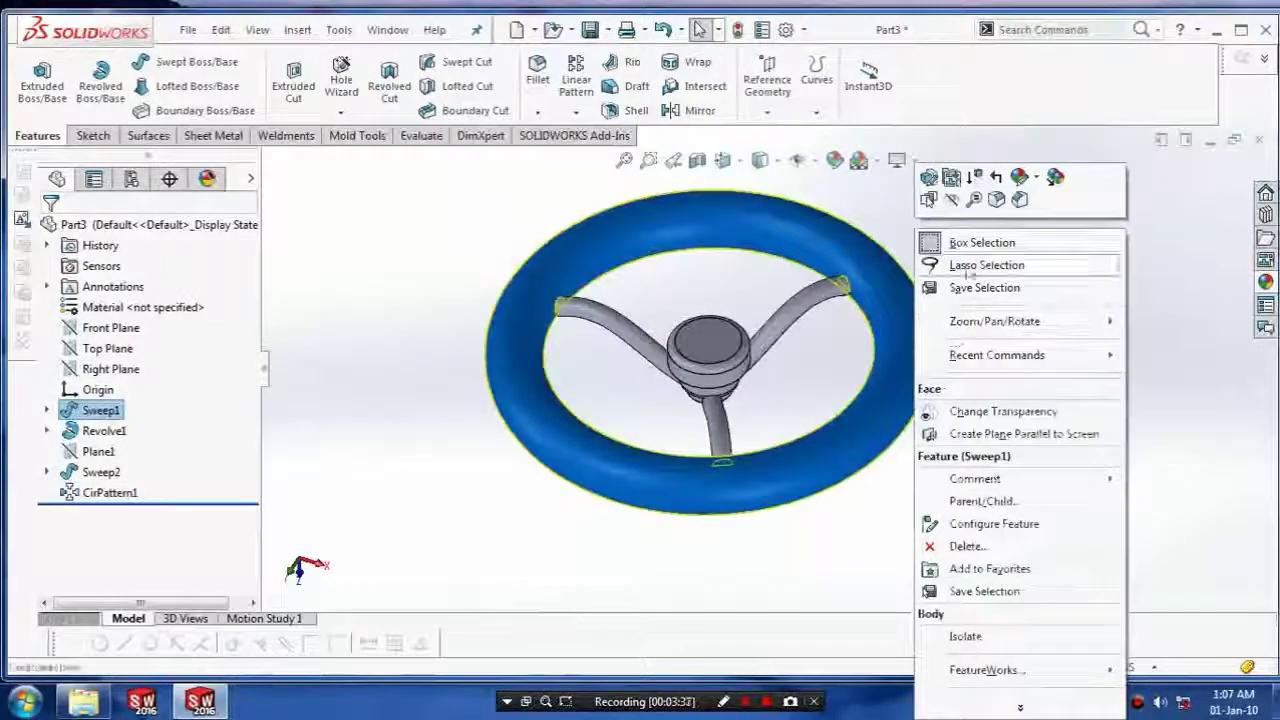
click(1019, 177)
click(1037, 222)
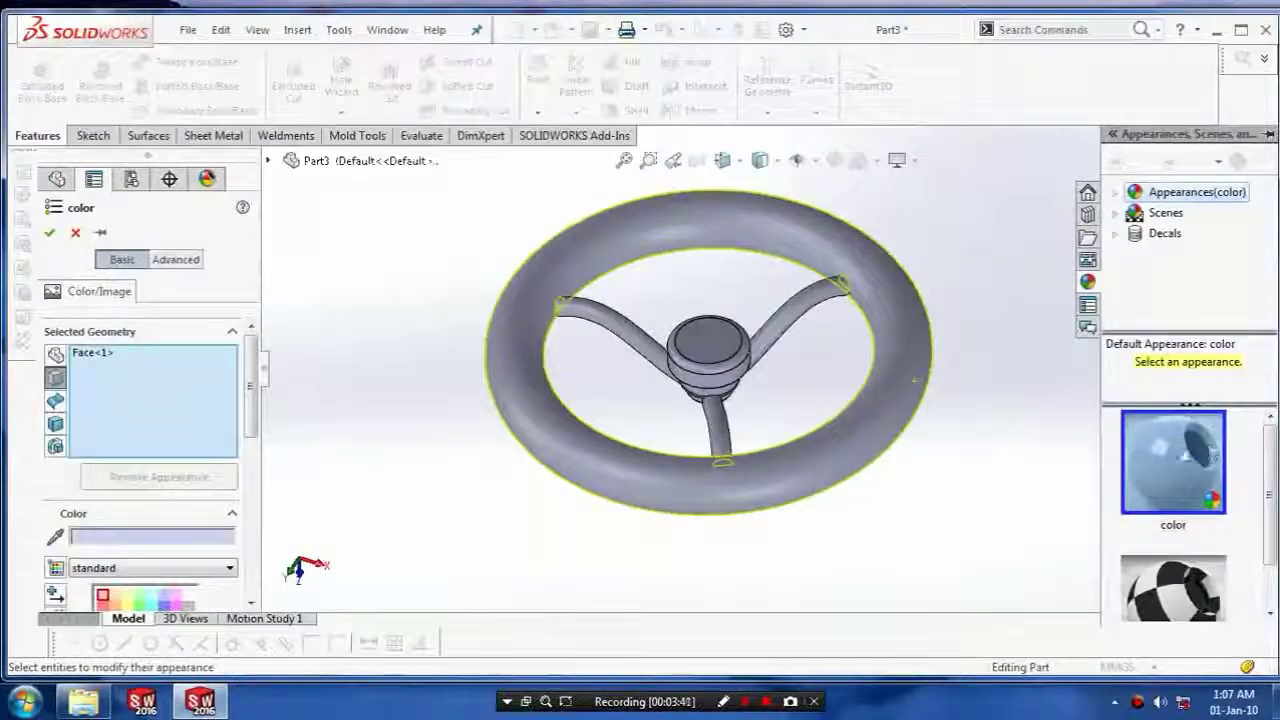
drag(250, 410, 240, 445)
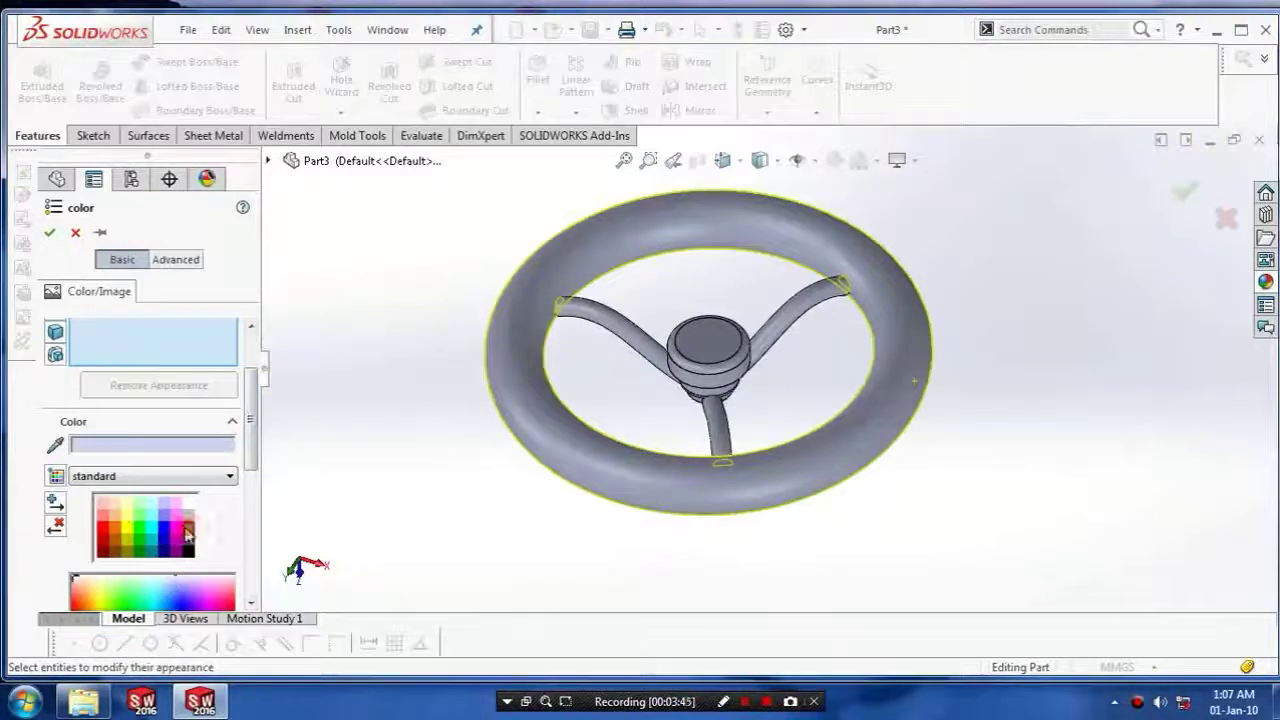
click(190, 542)
click(49, 232)
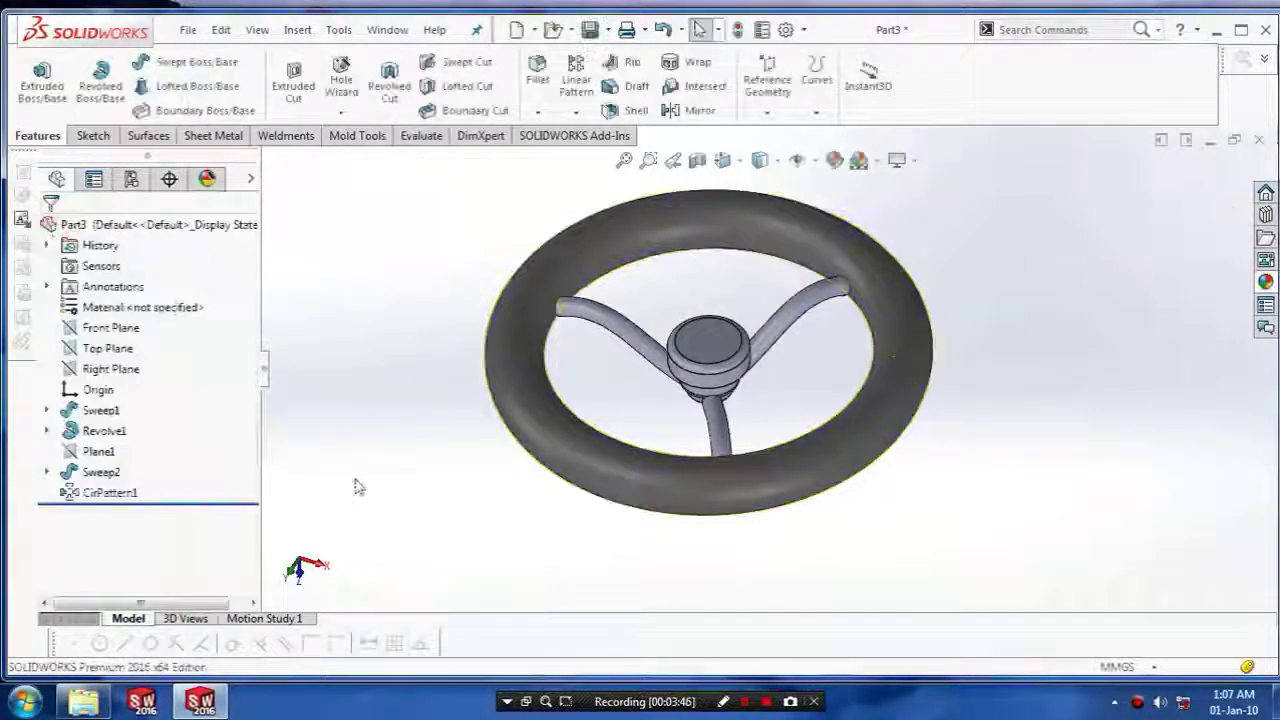
Apply a grey colour appearance with RGB 192, 192, 192 to the hub's flat top face
click(707, 350)
right_click(707, 350)
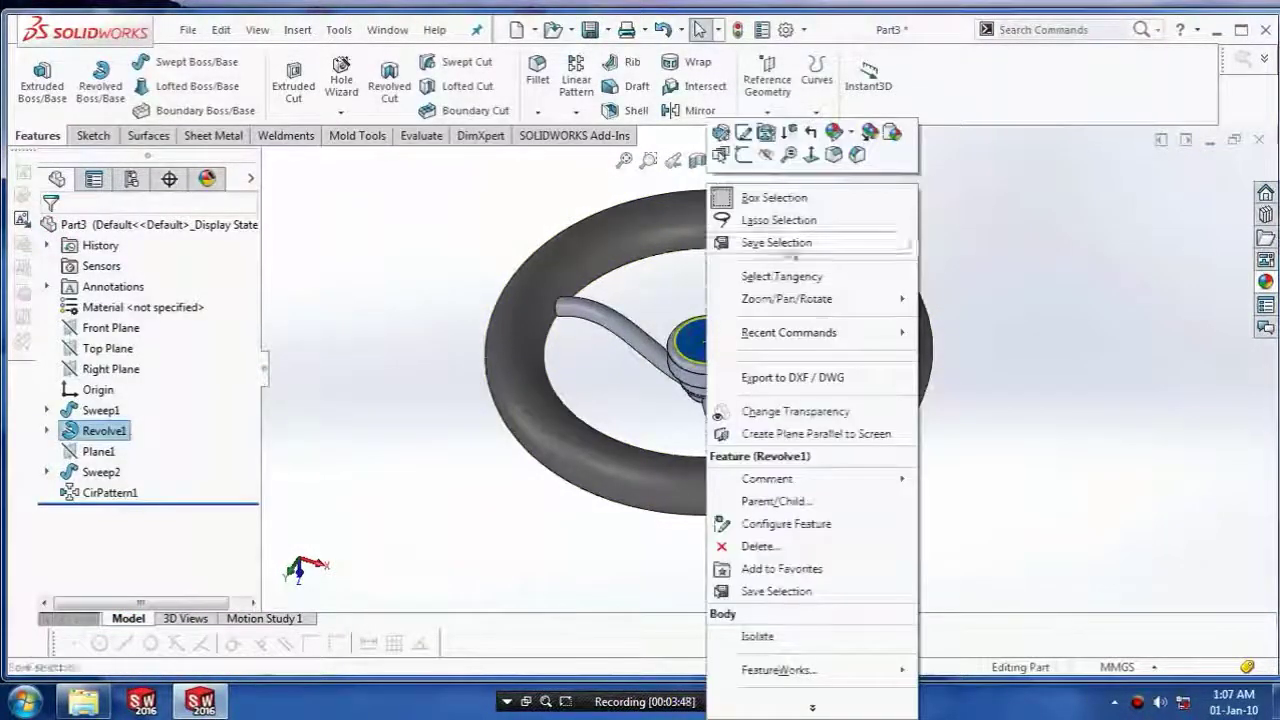
click(869, 134)
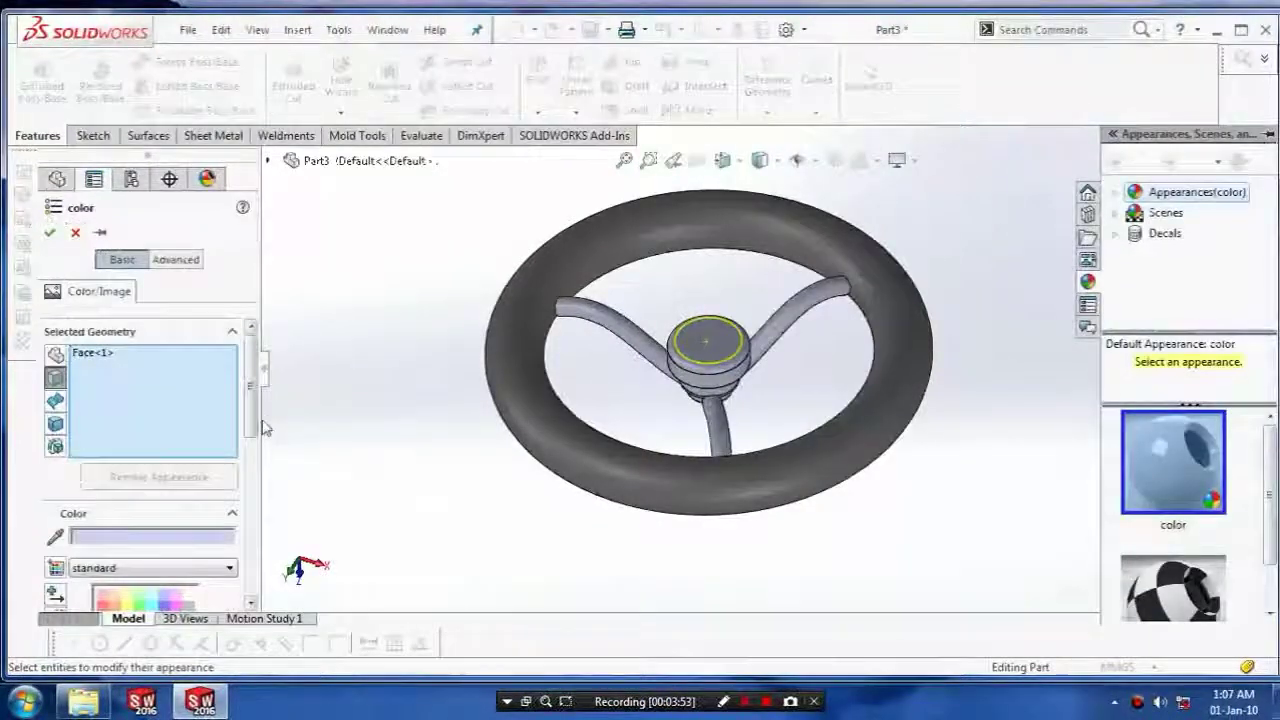
scroll(174, 560, down, 5)
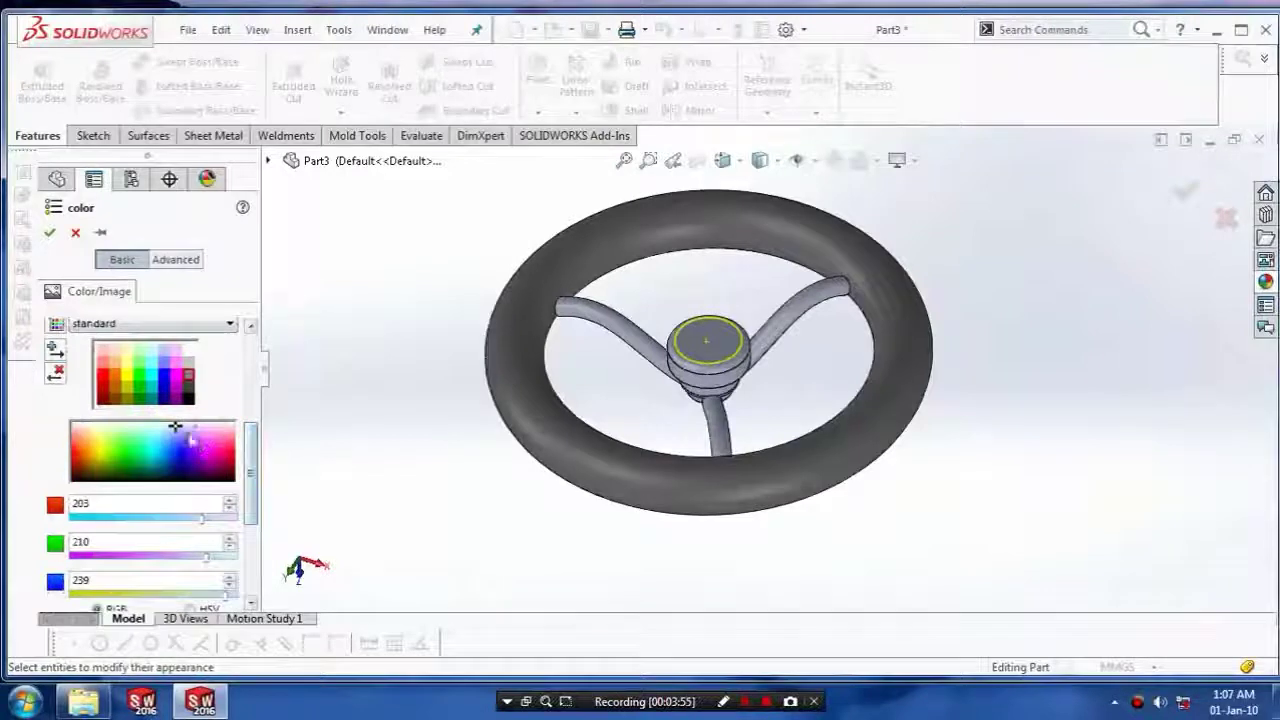
click(189, 394)
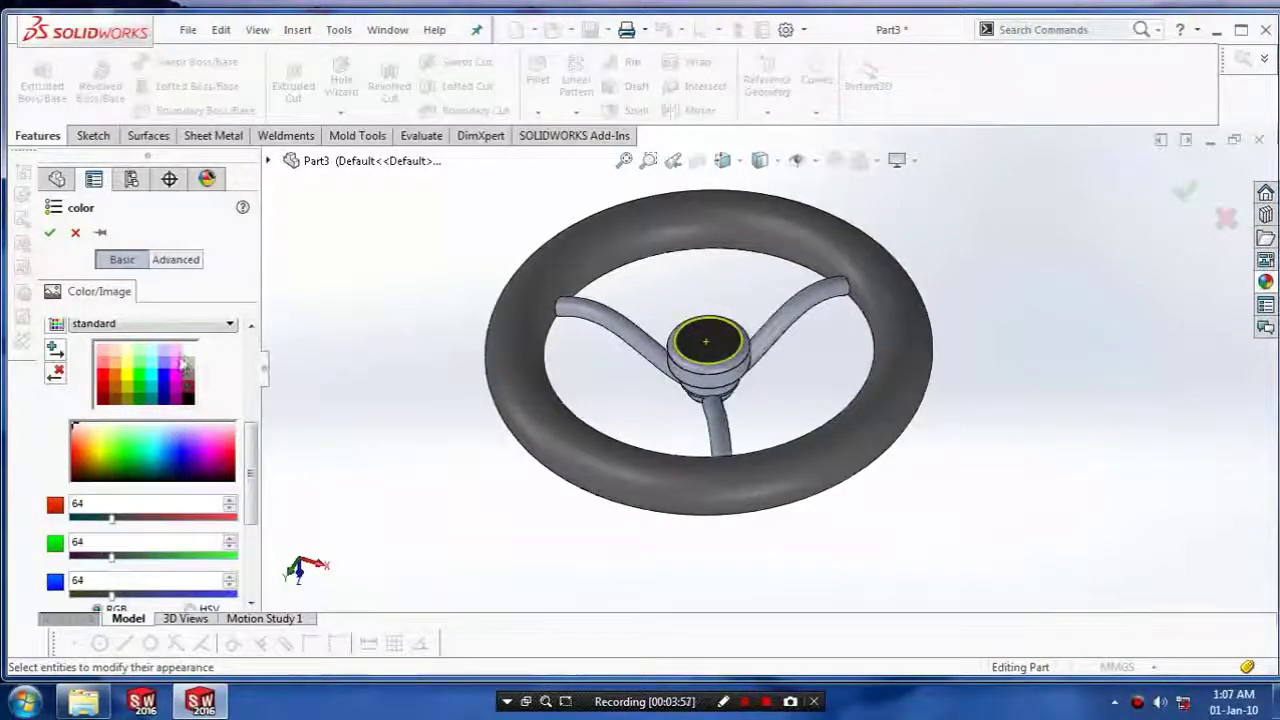
click(187, 363)
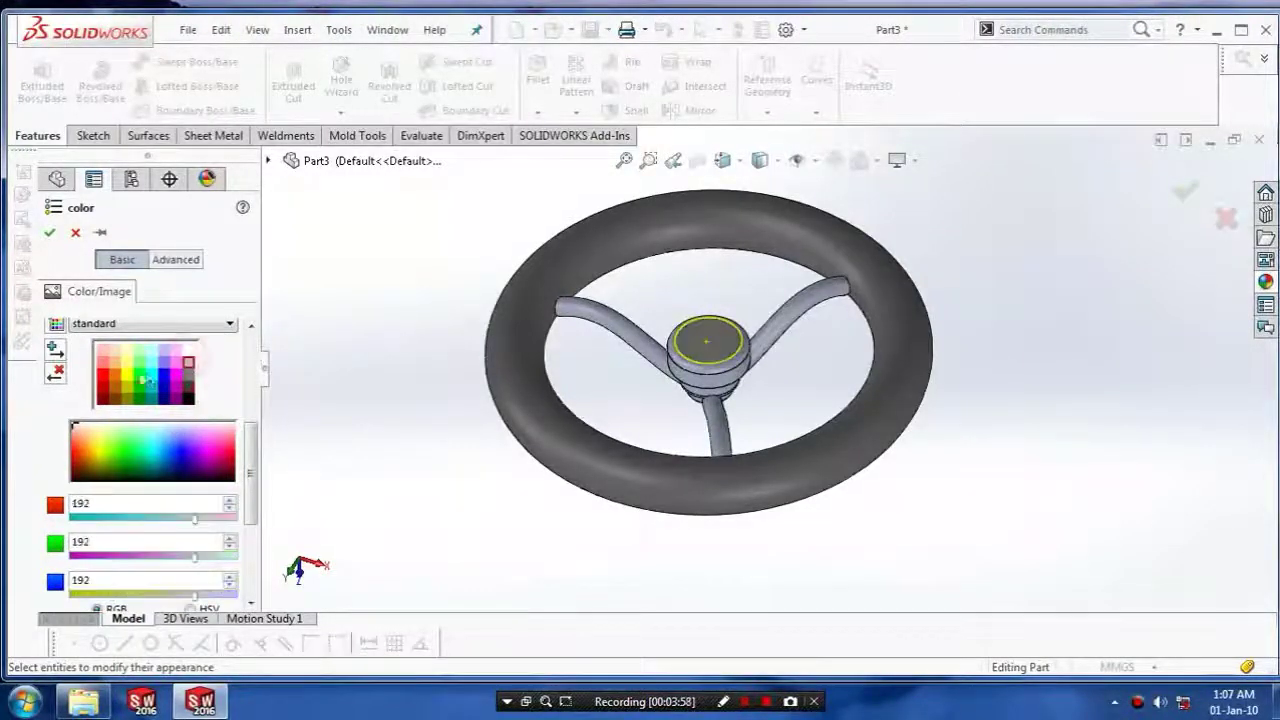
click(47, 233)
Select the faces of all three spokes and apply a black colour appearance to them
click(600, 342)
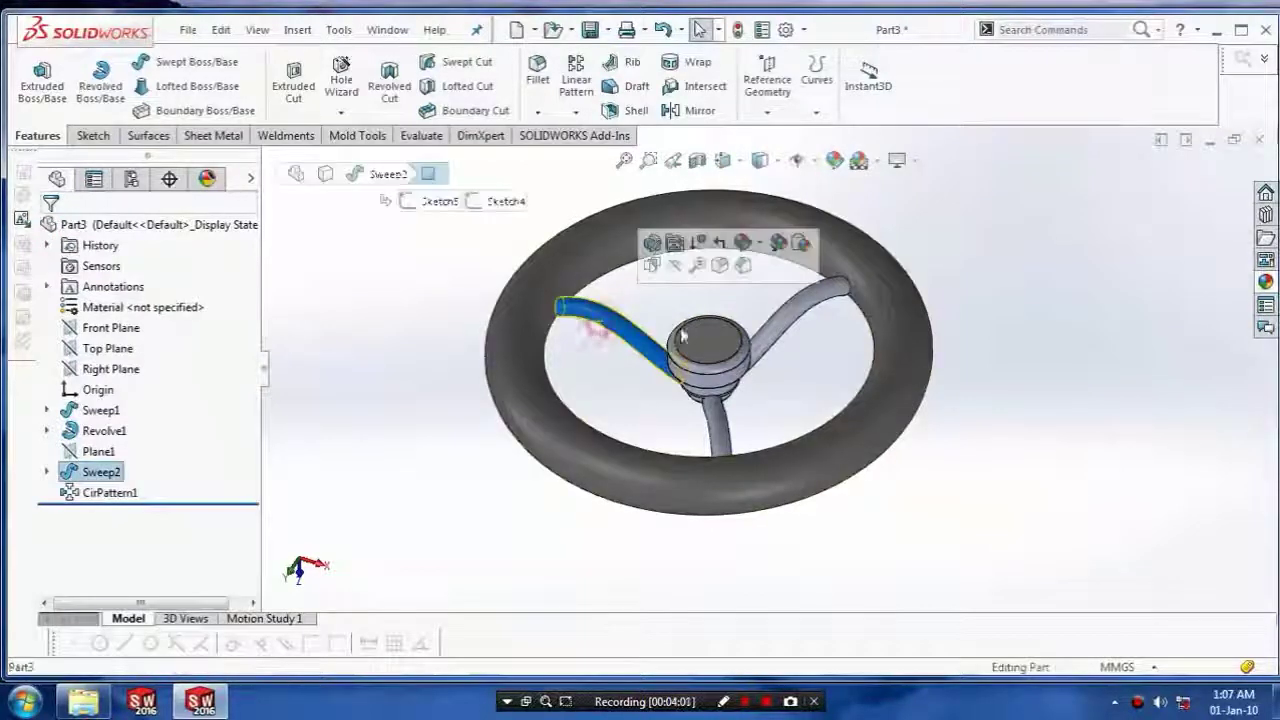
ctrl+click(778, 332)
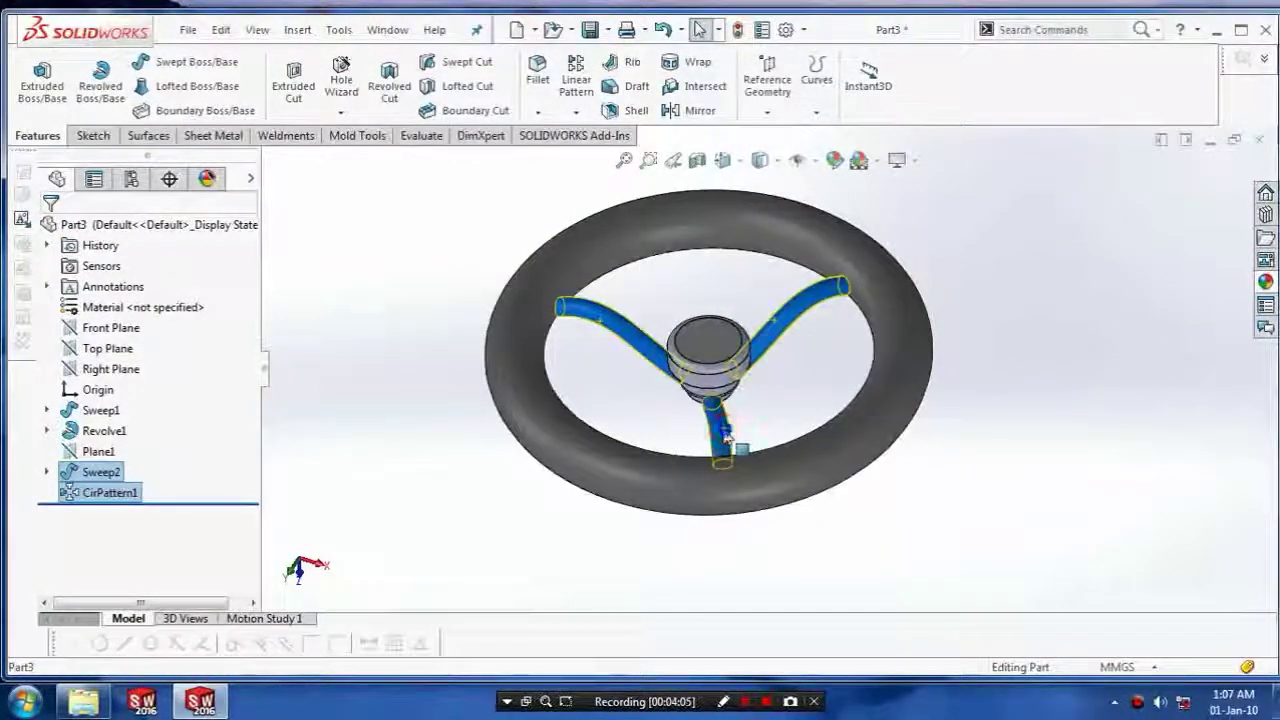
right_click(726, 431)
click(806, 218)
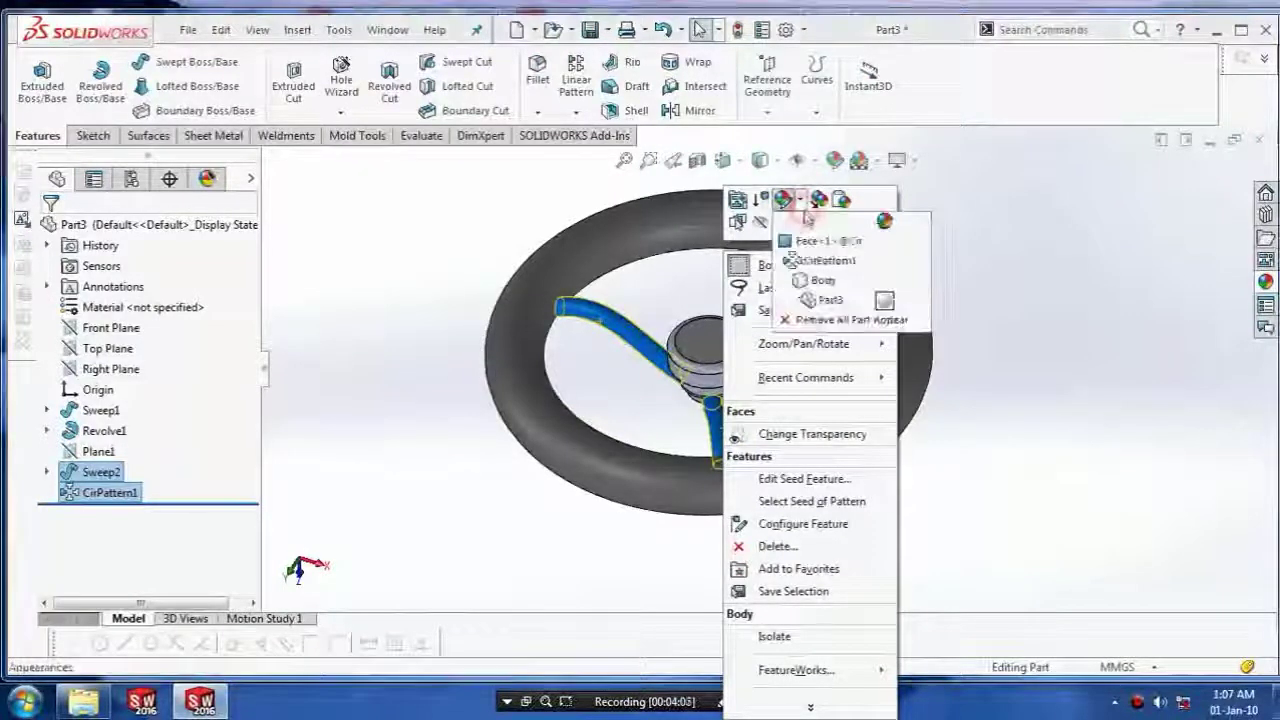
click(812, 242)
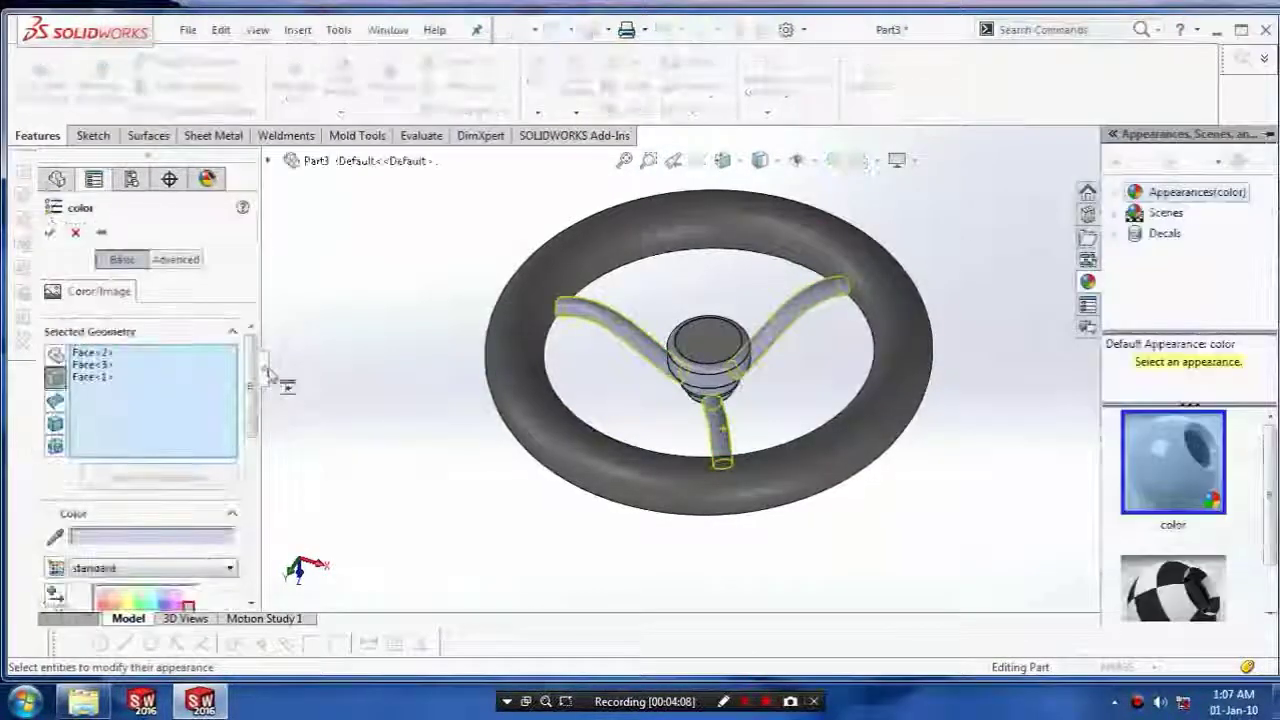
drag(250, 431, 95, 537)
click(49, 232)
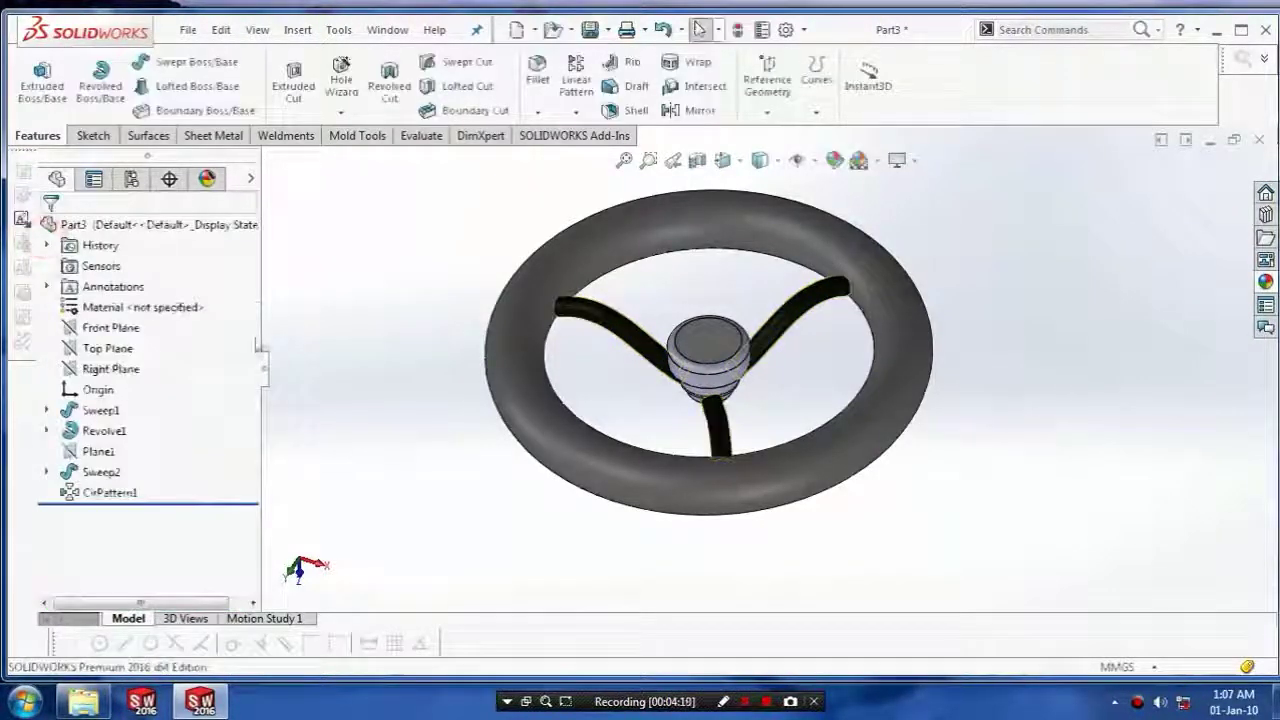
middle_drag(408, 394, 436, 340)
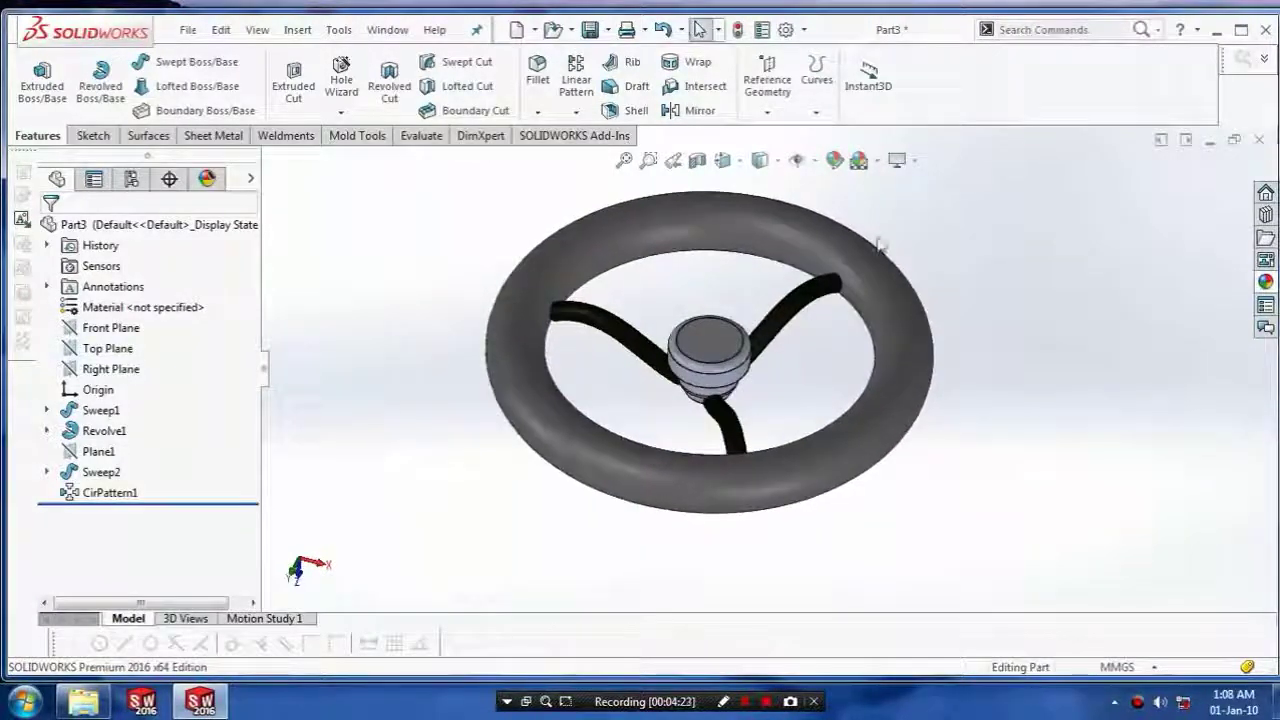
scroll(897, 244, down, 2)
mouse_move(1037, 497)
middle_down()
mouse_move(1017, 491)
mouse_move(1025, 503)
middle_up()
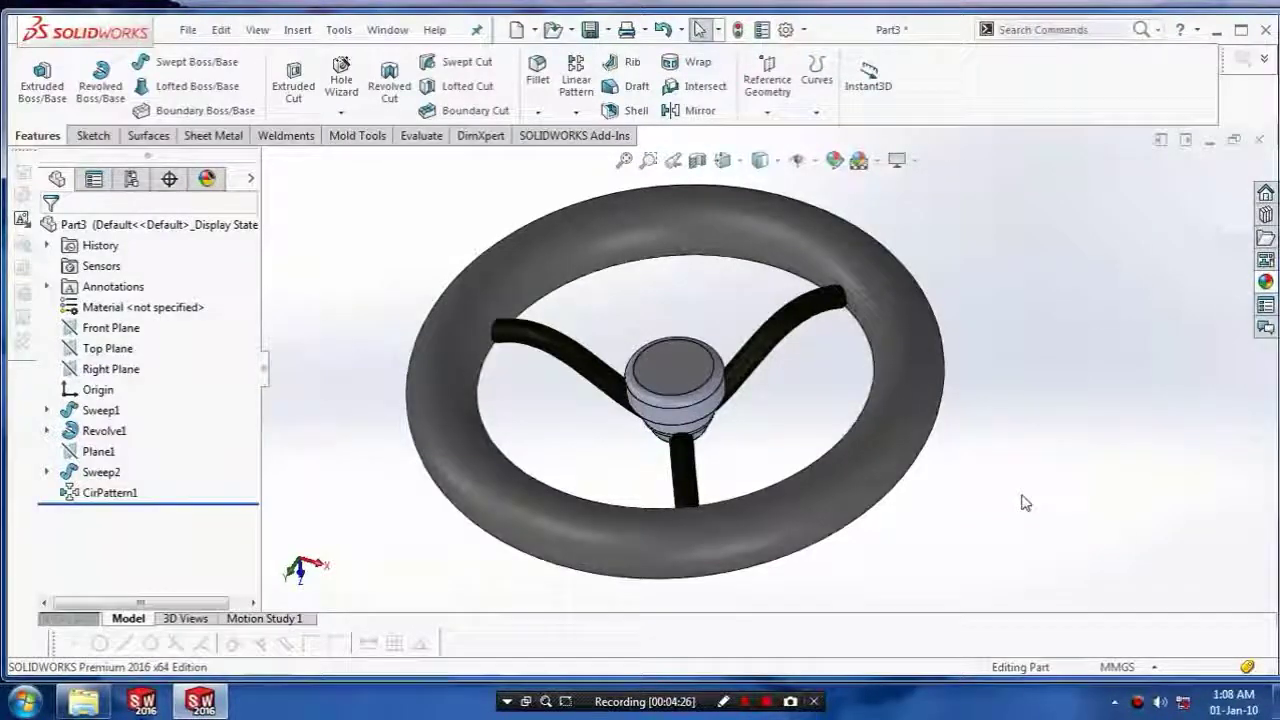